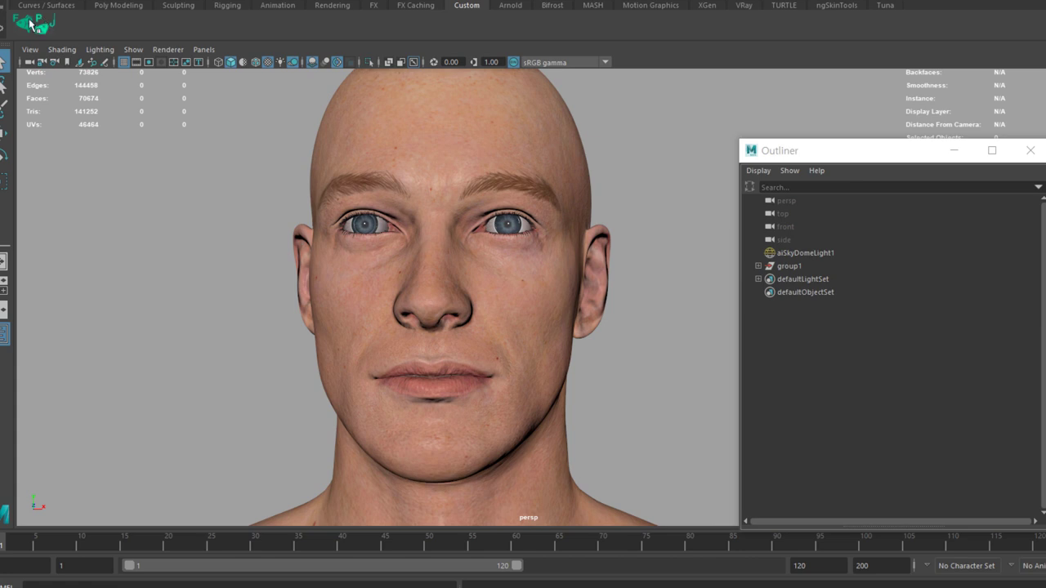
Step: Open Tuna_Facial Rig 1.1v and keep the Lip 10 joint option for the lips
click(30, 25)
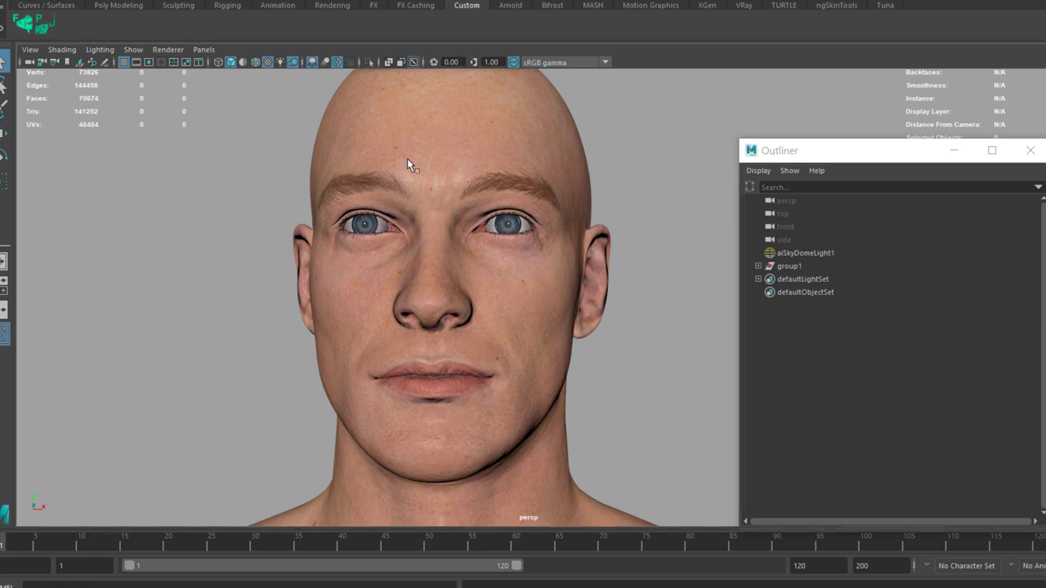
mouse_move(572, 86)
mouse_down()
mouse_move(763, 109)
mouse_move(757, 66)
mouse_up()
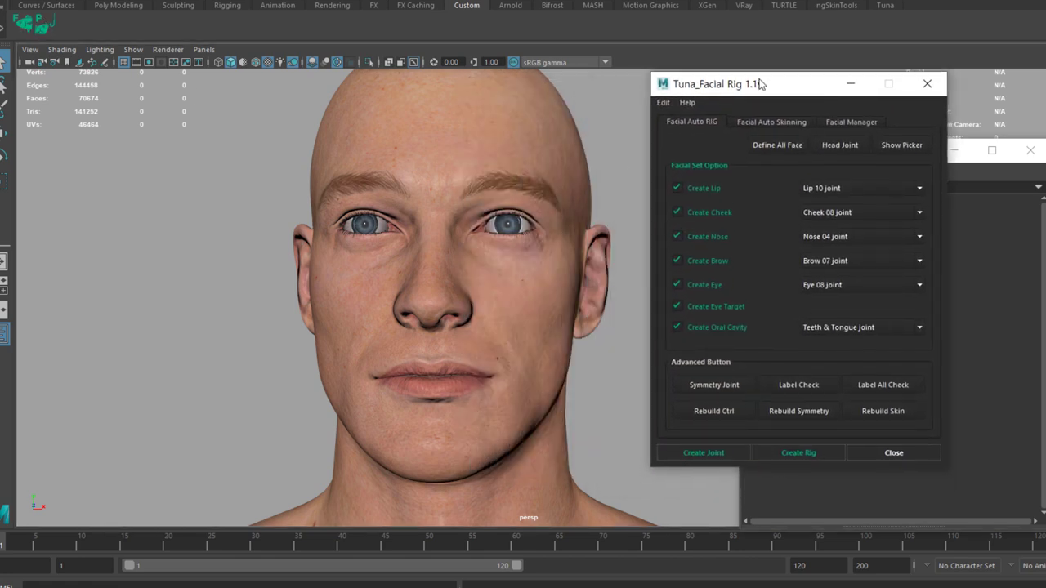
click(826, 167)
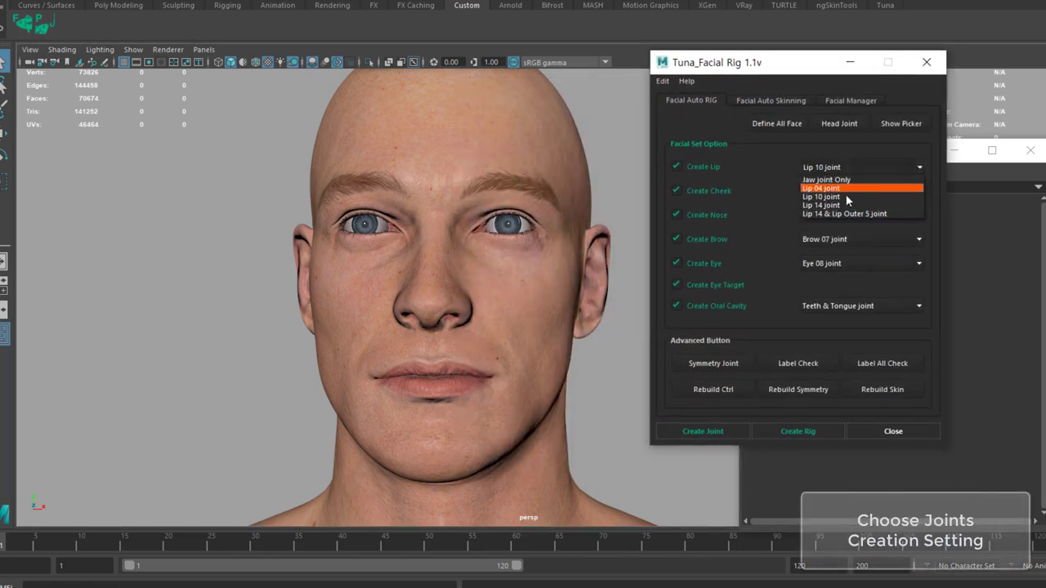
click(846, 196)
Step: Review the Nose, Brow and Oral Cavity joint-count options
click(826, 213)
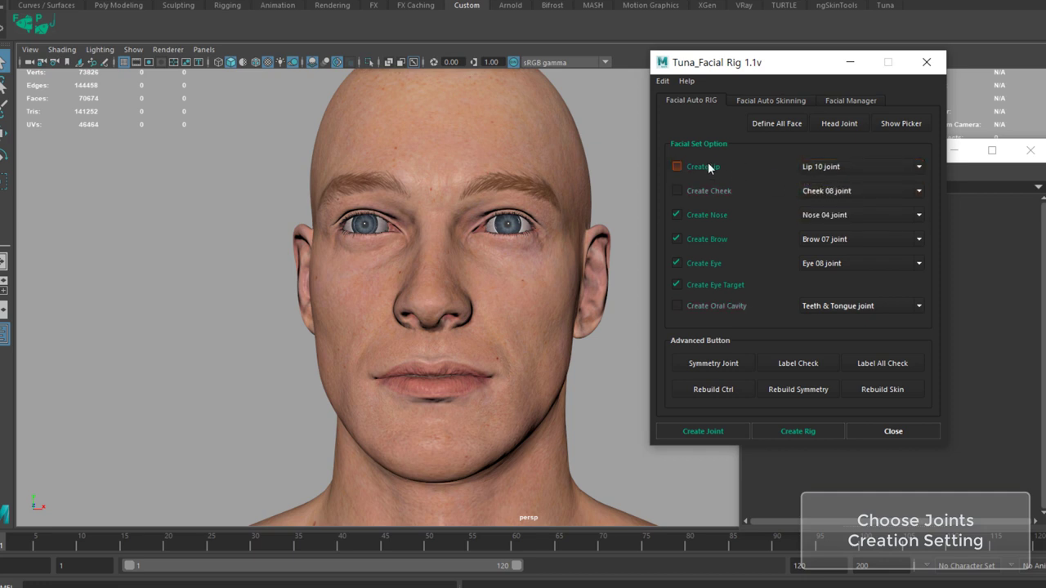
click(833, 215)
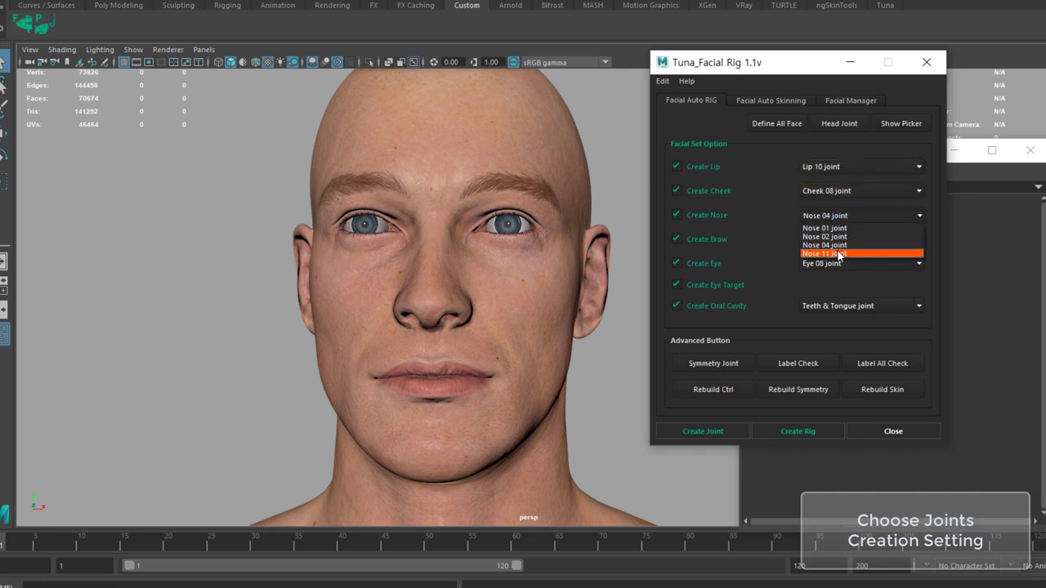
click(834, 239)
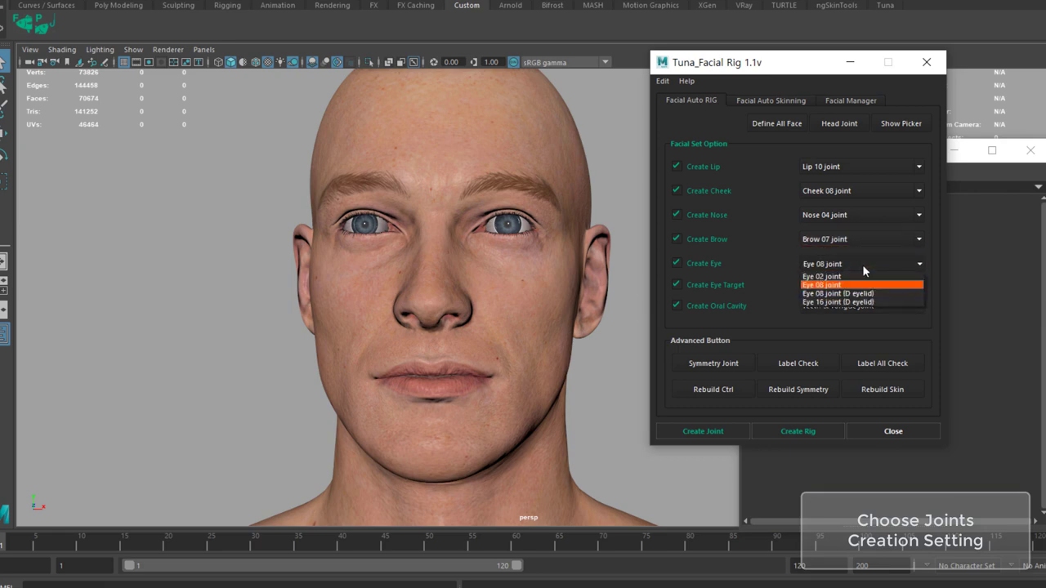
click(867, 284)
click(866, 307)
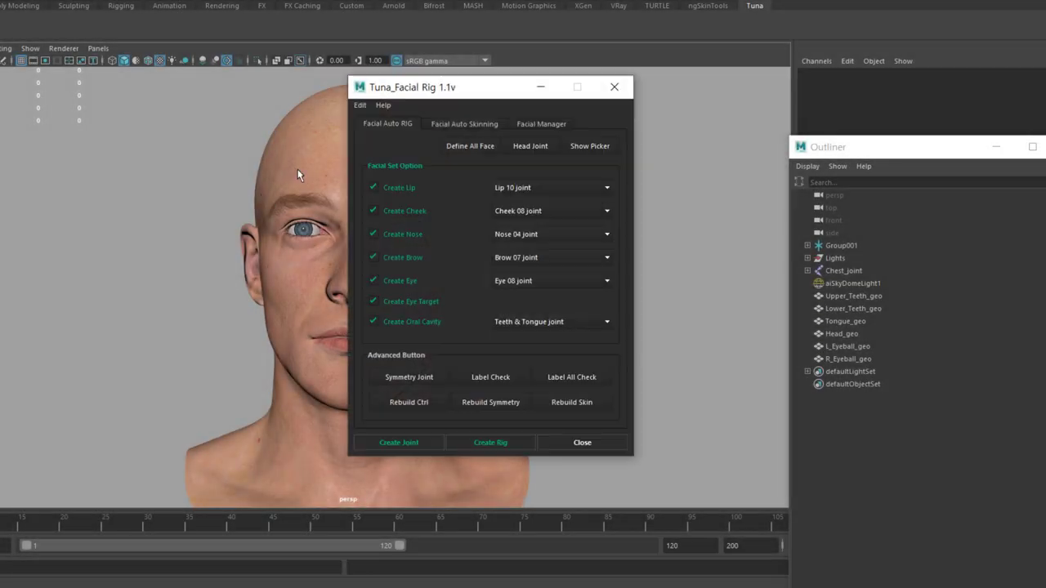
Step: Select Head_joint under Chest_joint > Neck_joint and show joints in the viewport
drag(425, 87, 586, 116)
alt+drag(420, 282, 903, 272)
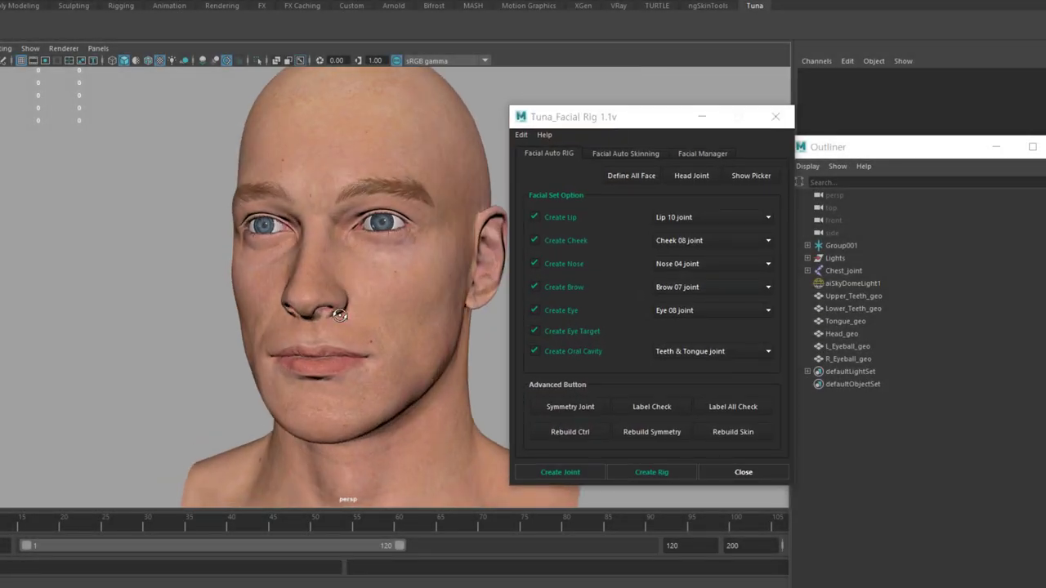
click(807, 270)
click(815, 283)
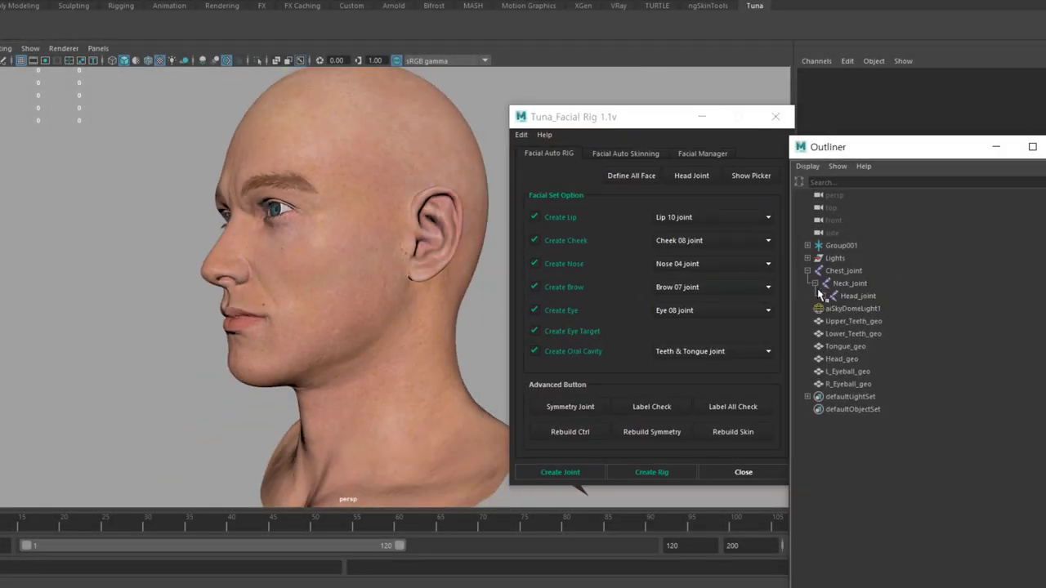
click(858, 296)
click(29, 49)
click(57, 254)
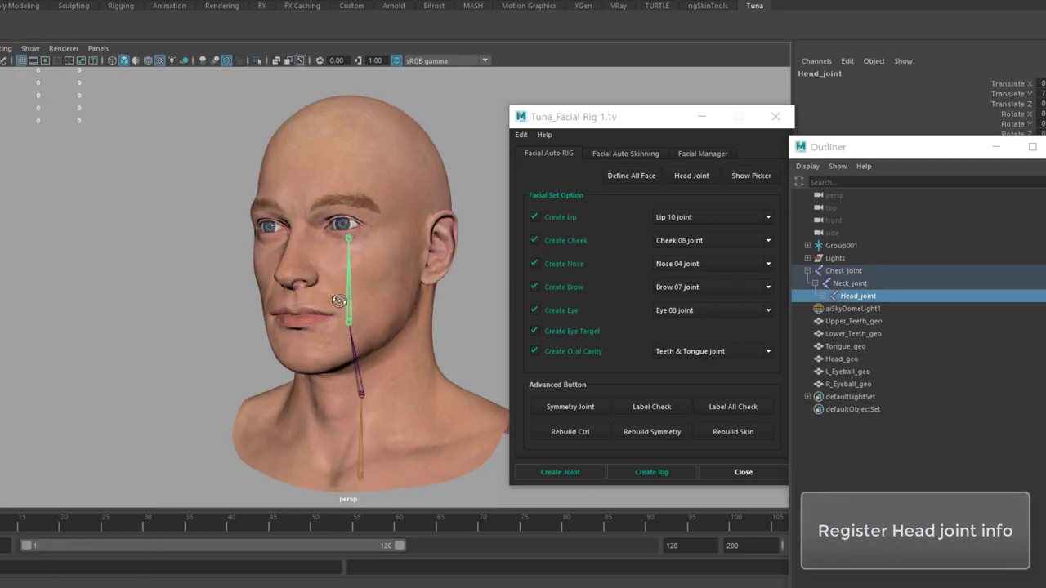
mouse_move(310, 294)
alt+mouse_down()
mouse_move(379, 296)
mouse_move(266, 288)
alt+mouse_up()
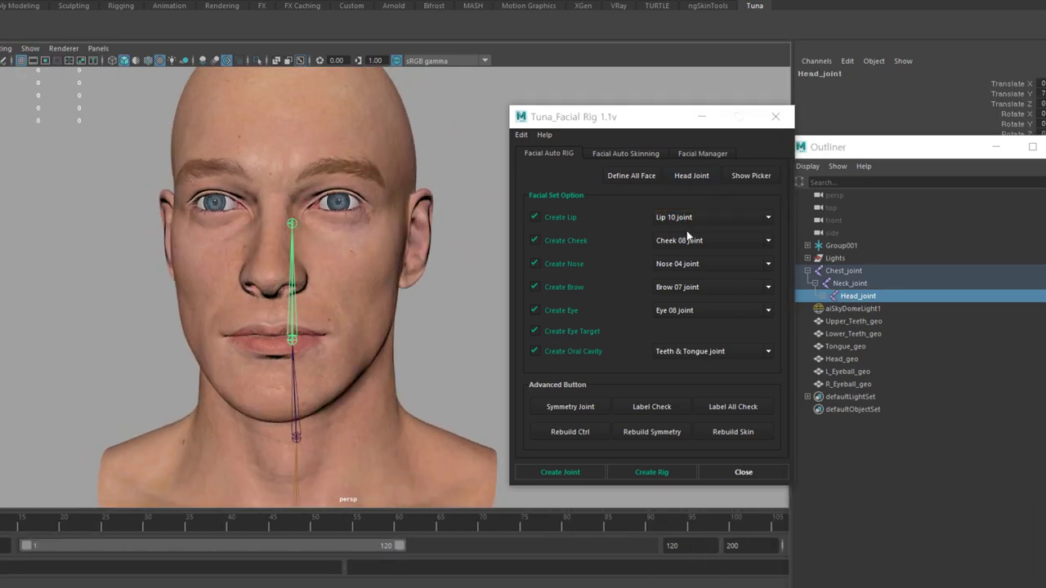
Step: Choose Eye 08 (D eyelid) and Teeth & Tongue(3) for the eye and oral cavity
click(691, 310)
click(710, 351)
mouse_move(439, 356)
alt+mouse_down()
mouse_move(457, 356)
mouse_move(69, 140)
mouse_move(425, 182)
alt+mouse_up()
click(701, 381)
Step: Move FitScale_ctrl up so the guide joints sit on the face
click(425, 184)
scroll(310, 317, up, 2)
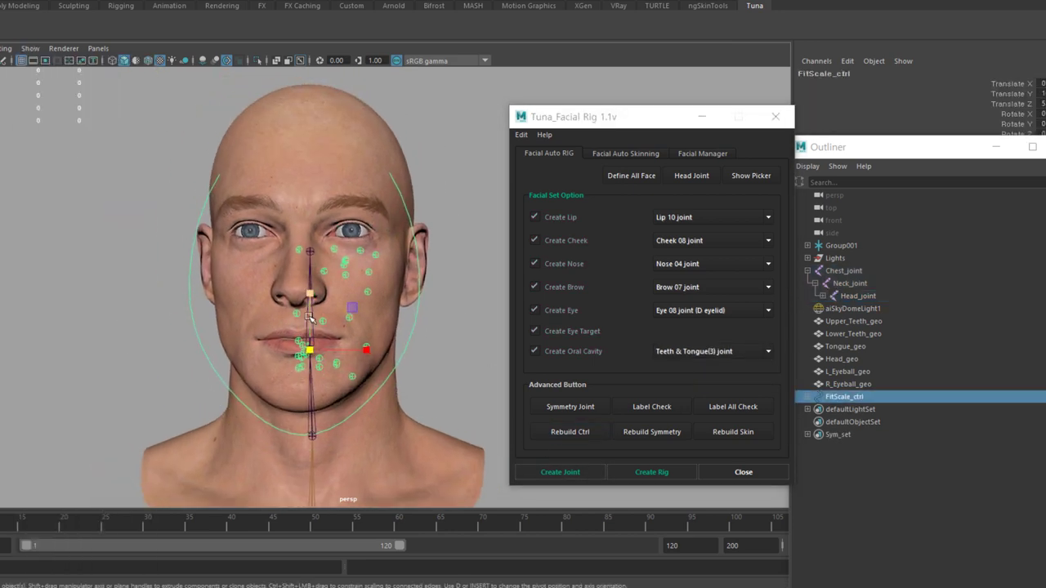
drag(310, 318, 311, 274)
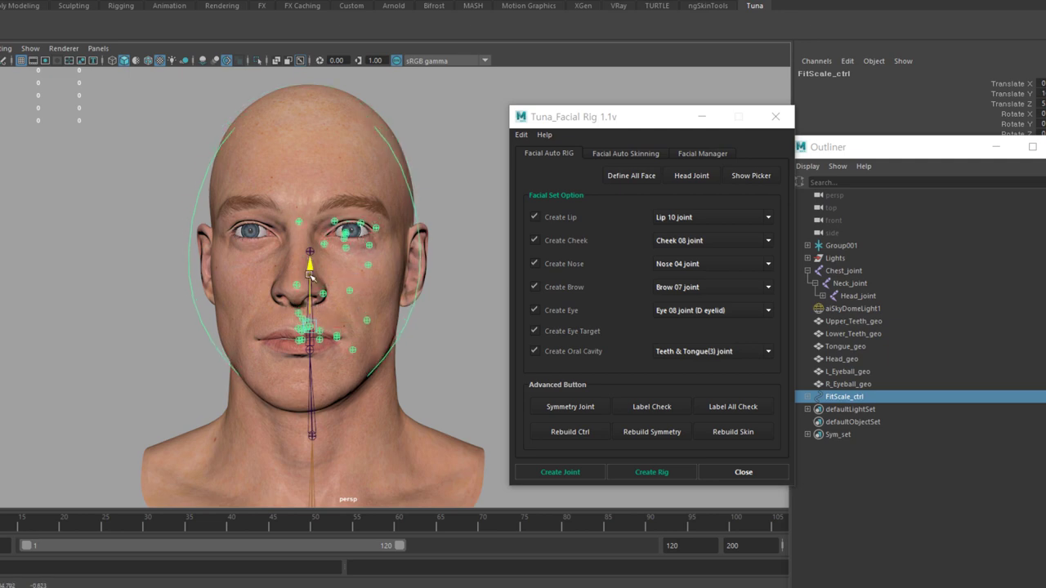
Step: Show labels on all guide joints and zoom in on the eye
click(723, 405)
mouse_move(343, 351)
alt+mouse_down()
mouse_move(118, 352)
mouse_move(346, 261)
alt+mouse_up()
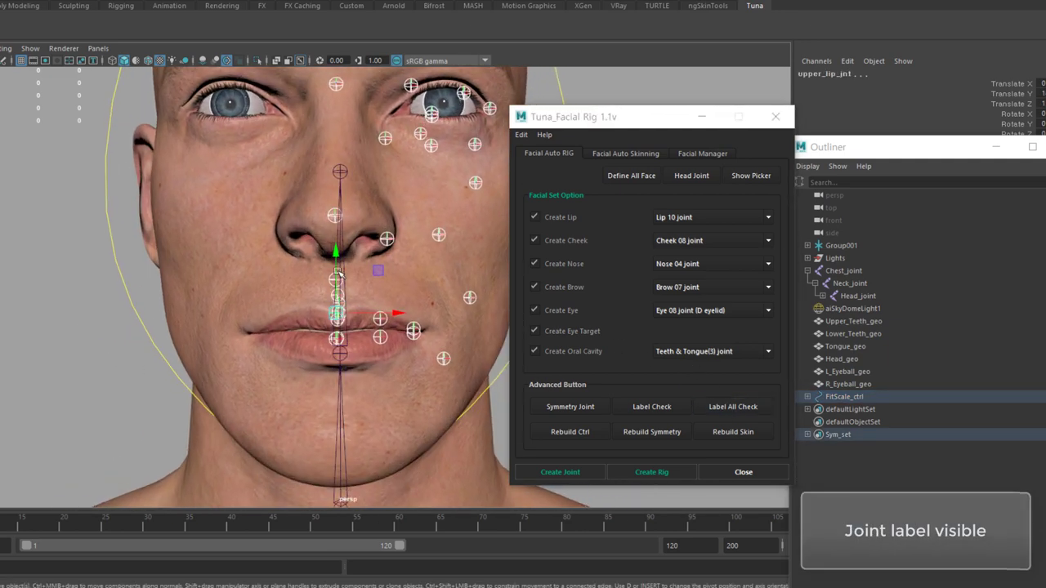
scroll(387, 325, down, 3)
drag(580, 120, 687, 126)
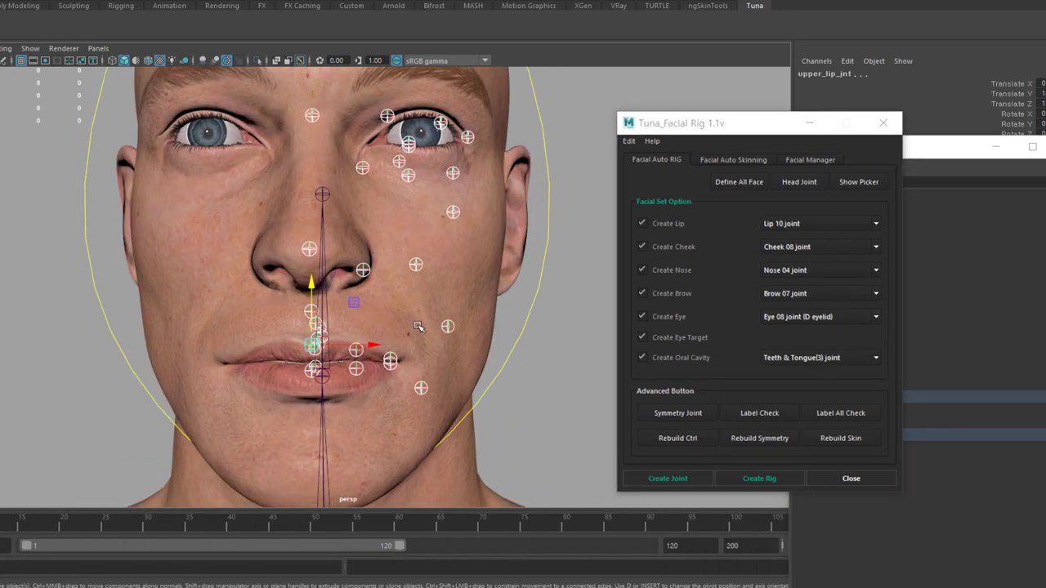
scroll(317, 306, up, 2)
scroll(318, 305, up, 2)
scroll(318, 305, up, 3)
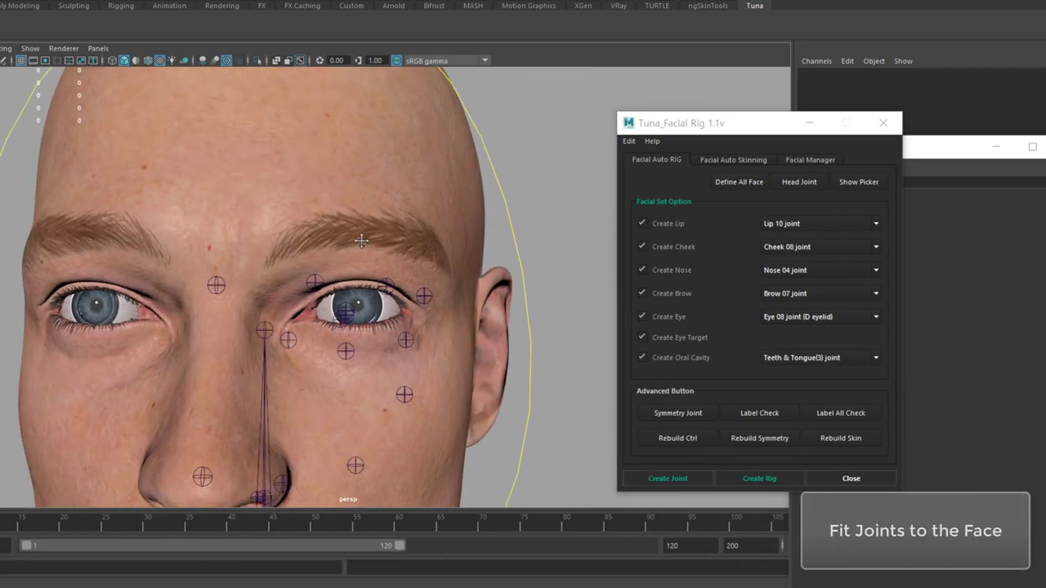
Step: Open the topology definition window and assign brow and upper-eyelid vertices in the diagram
click(799, 182)
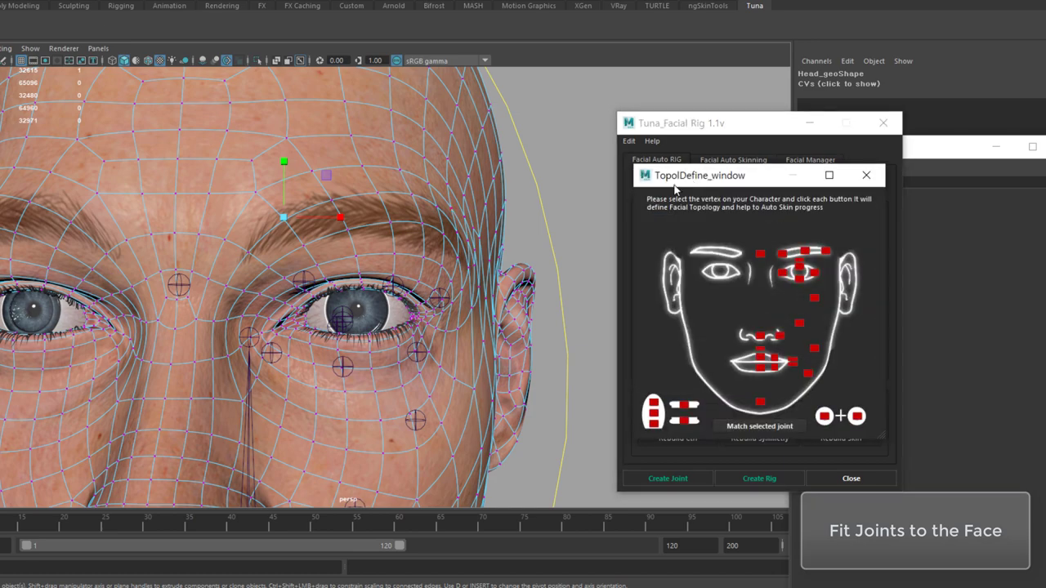
scroll(441, 283, up, 2)
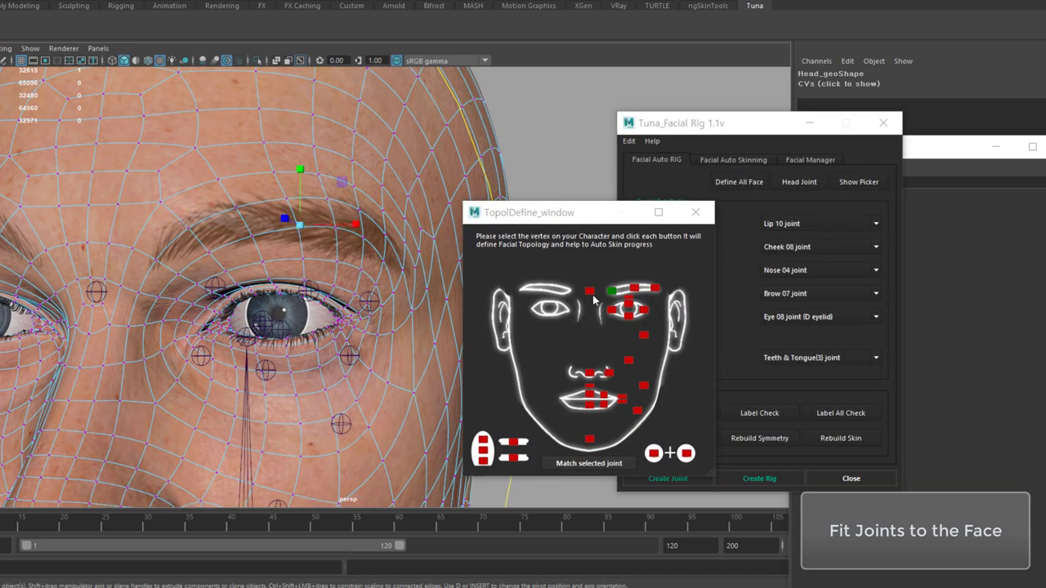
click(634, 287)
scroll(441, 283, up, 2)
scroll(419, 290, down, 3)
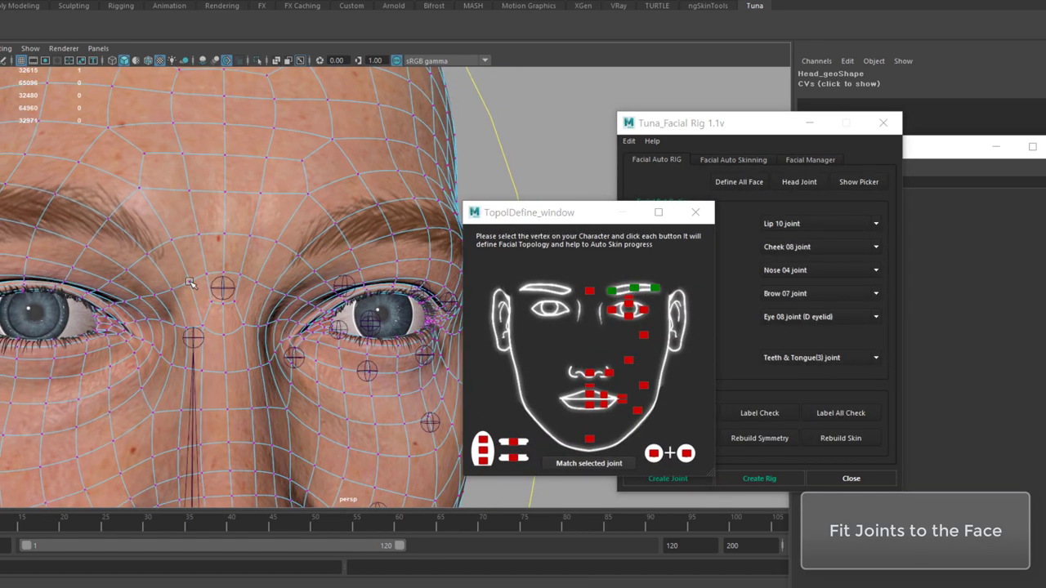
click(229, 227)
click(589, 290)
scroll(358, 248, up, 4)
click(335, 230)
scroll(335, 231, up, 2)
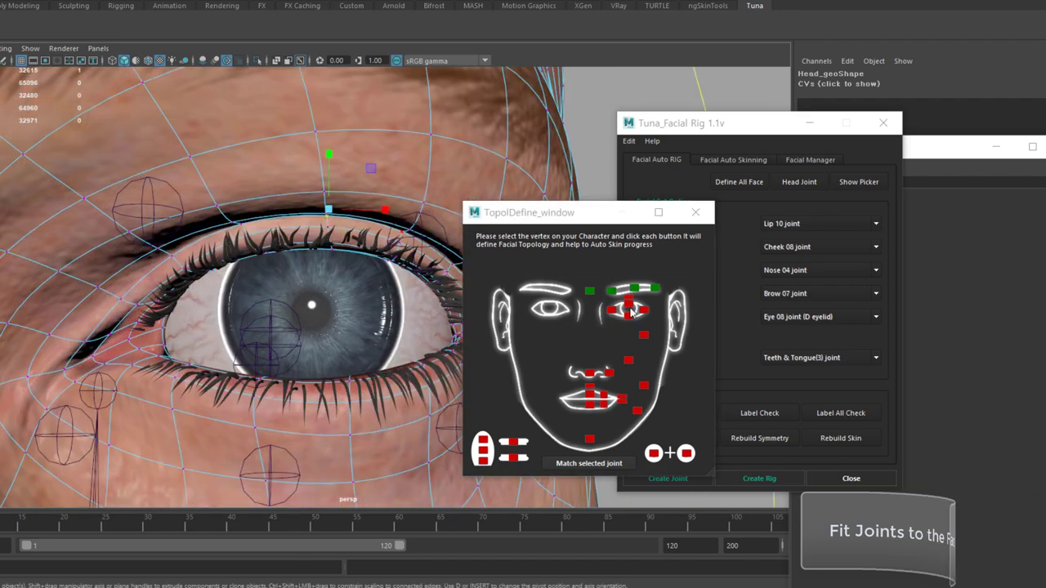
scroll(220, 291, down, 2)
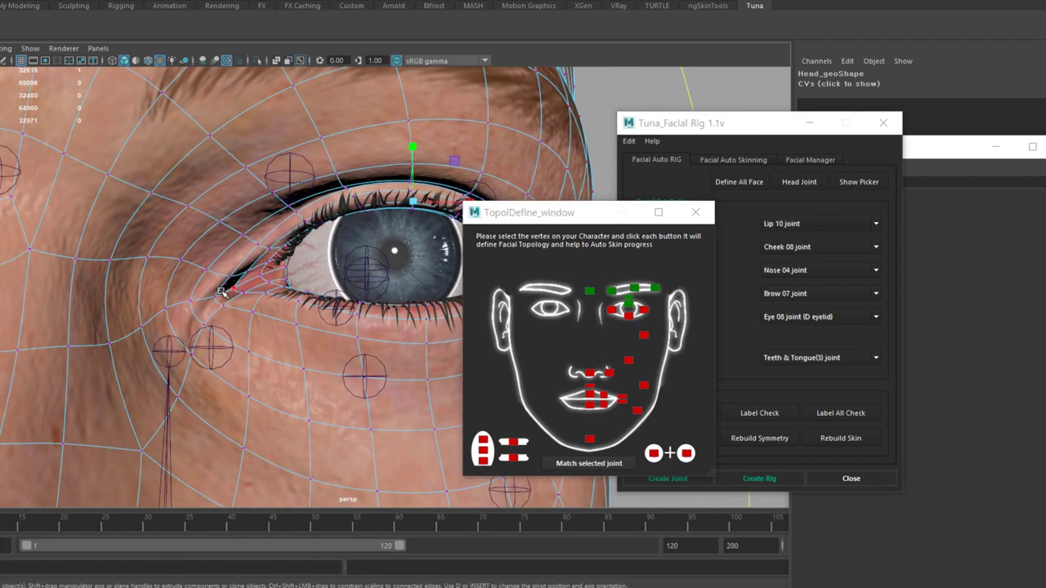
Step: Fit an eye joint at the eye corner, then deselect the eye_lacrimal joint
alt+middle_drag(453, 327, 310, 315)
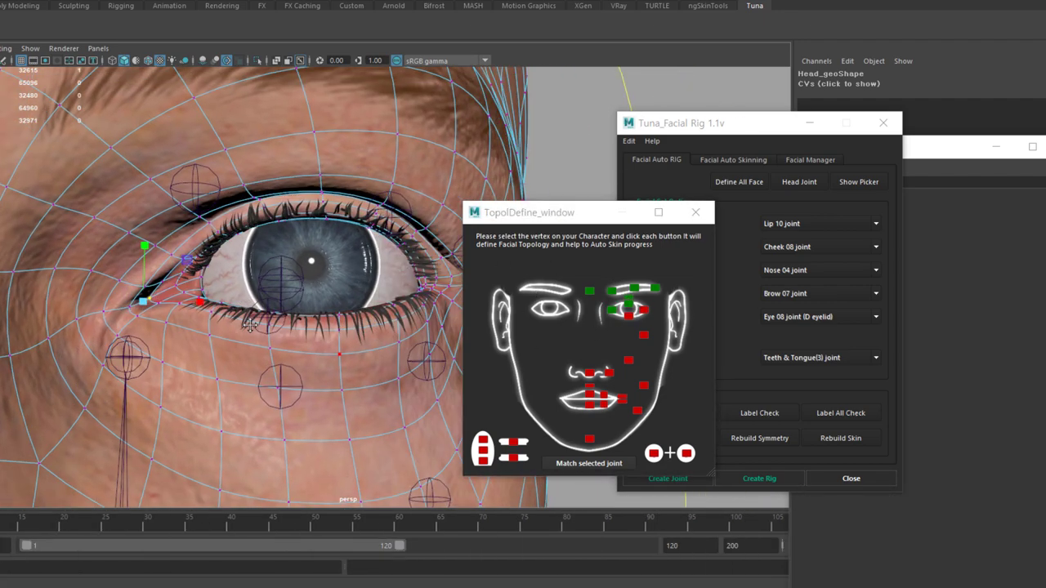
alt+middle_drag(376, 293, 303, 300)
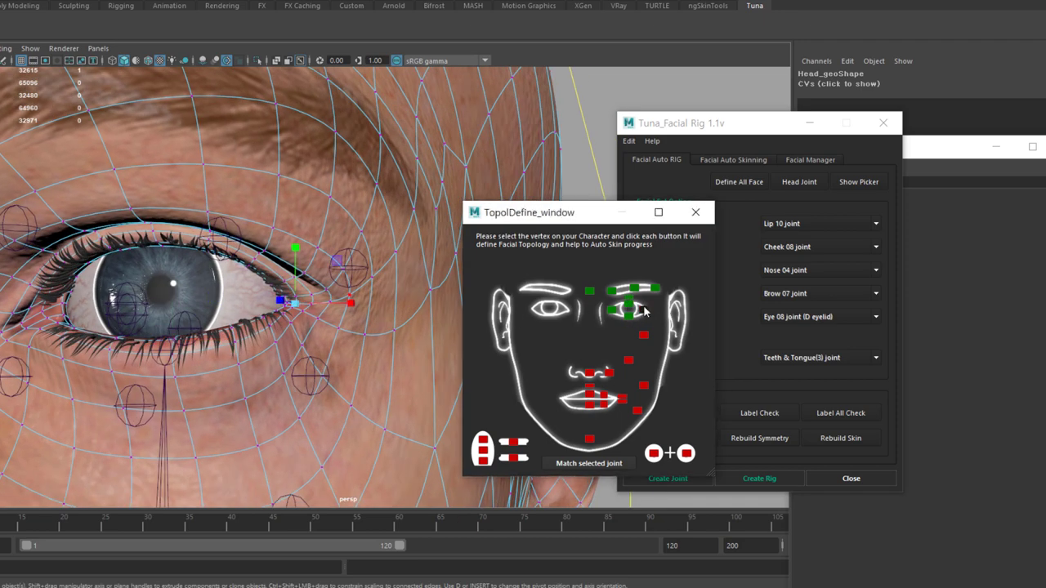
scroll(409, 311, down, 3)
click(840, 413)
scroll(256, 285, up, 3)
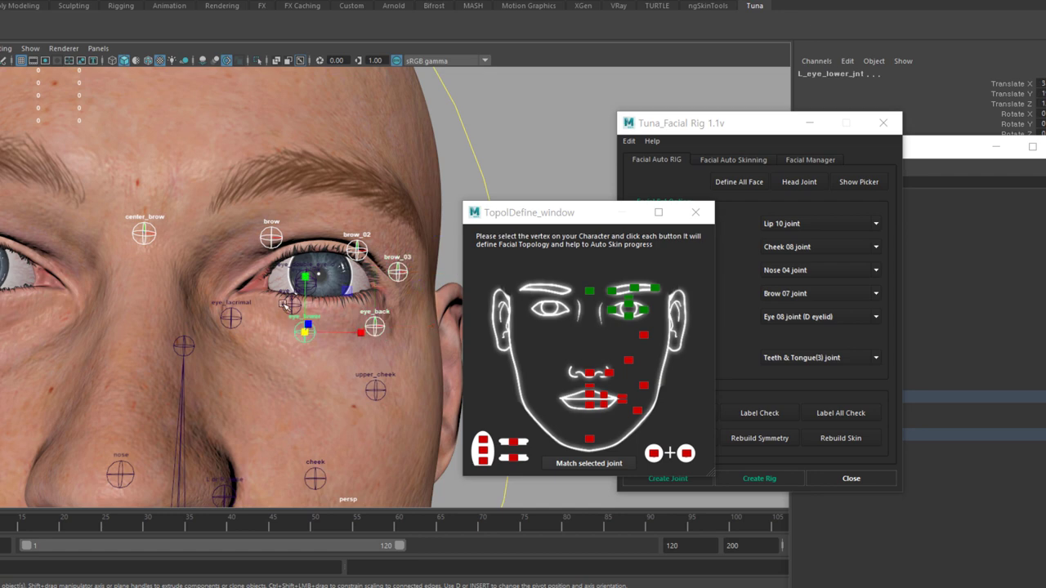
drag(737, 129, 722, 120)
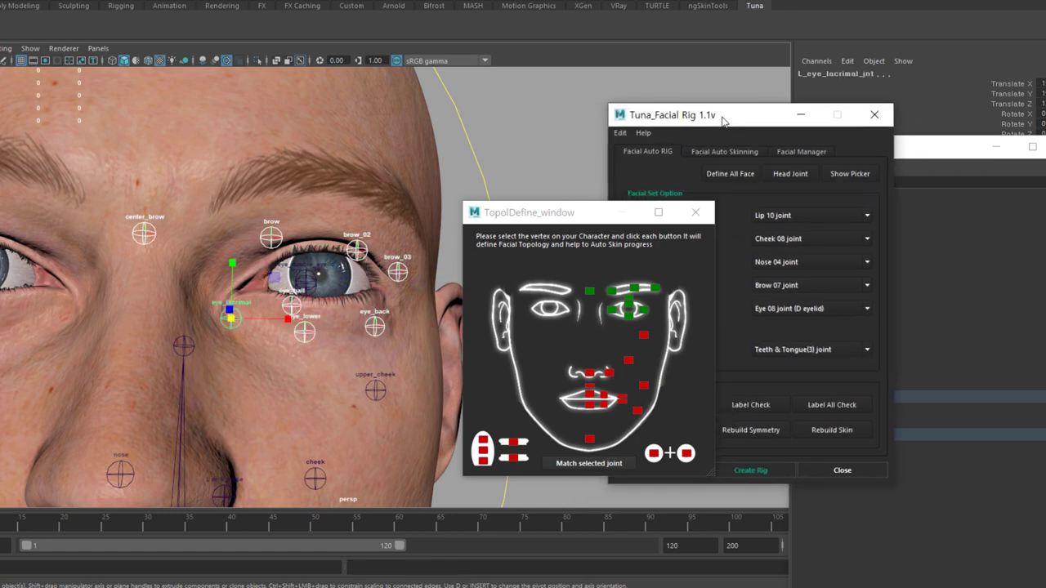
scroll(327, 286, down, 2)
click(310, 261)
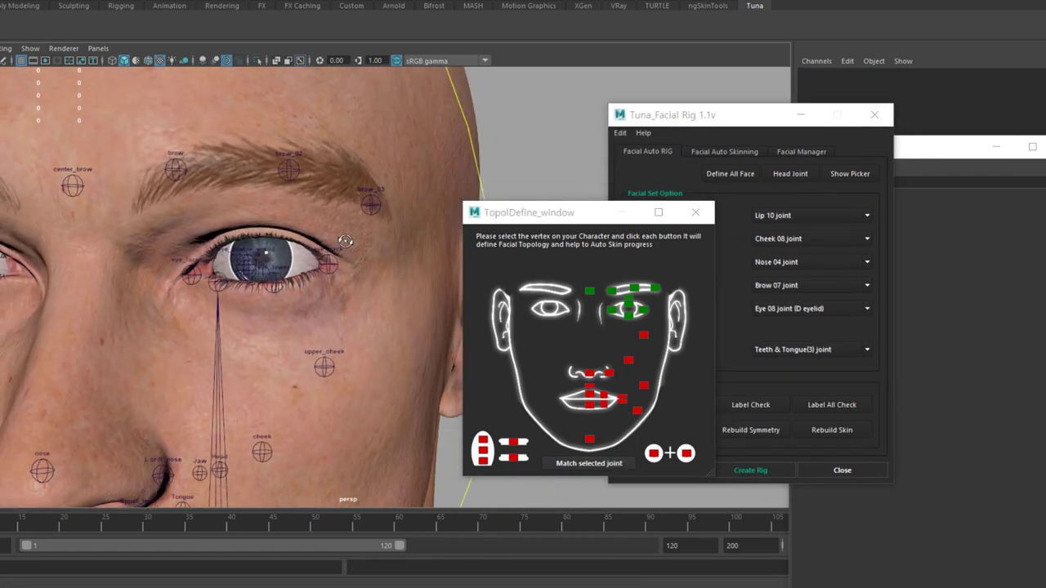
scroll(290, 246, up, 5)
scroll(291, 245, down, 5)
scroll(245, 286, up, 4)
scroll(245, 286, down, 3)
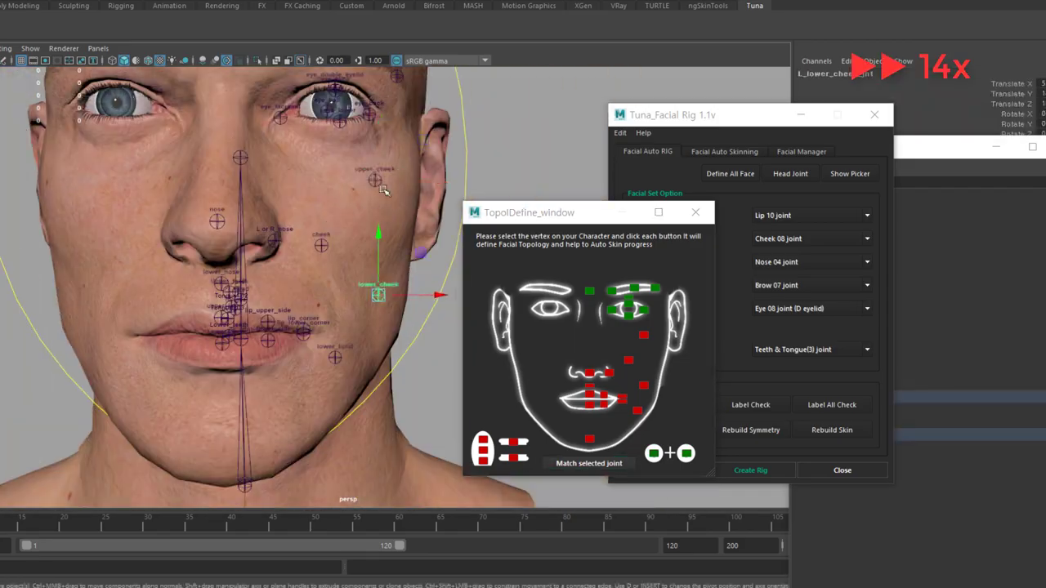
scroll(326, 368, up, 4)
Step: Register an upper-lip vertex as the lip corner point in the diagram
click(330, 383)
scroll(245, 286, down, 2)
scroll(245, 245, up, 5)
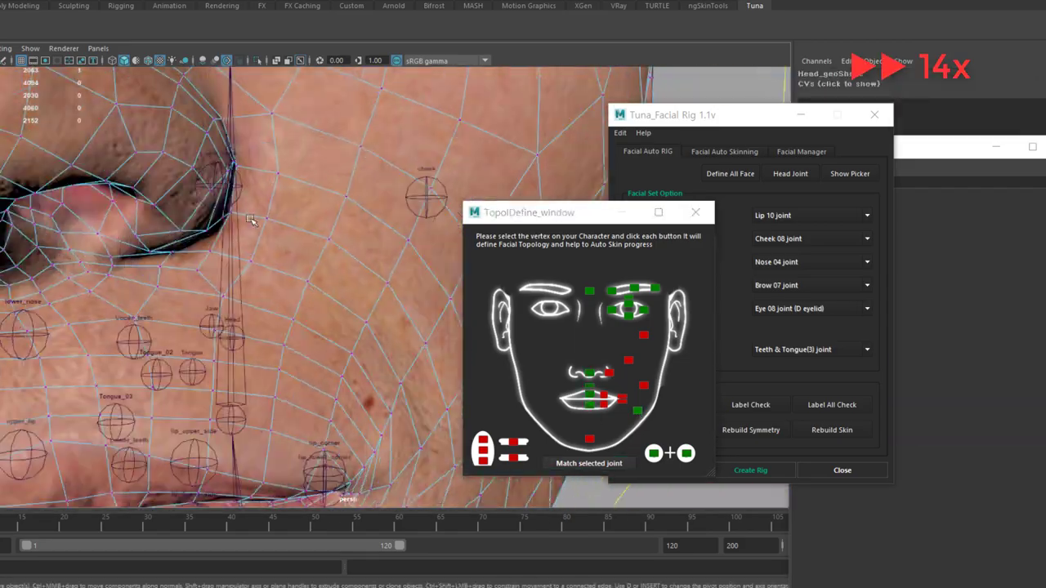
click(338, 211)
click(637, 410)
scroll(326, 286, down, 3)
Step: Check the eye_lower joint and the tongue geometry from a side view
mouse_move(327, 286)
alt+mouse_down()
mouse_move(204, 293)
mouse_move(269, 294)
mouse_move(205, 289)
mouse_move(270, 245)
alt+mouse_up()
scroll(255, 293, up, 2)
scroll(270, 289, up, 4)
click(397, 350)
scroll(268, 290, up, 2)
scroll(245, 286, down, 3)
scroll(245, 246, up, 3)
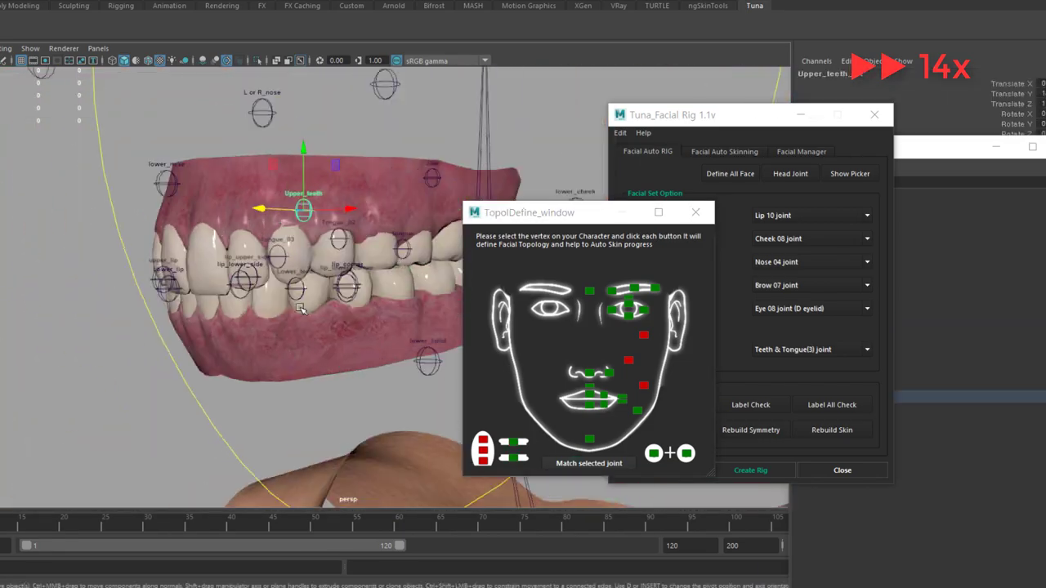
click(331, 188)
mouse_move(331, 188)
alt+mouse_down()
mouse_move(246, 245)
mouse_move(286, 246)
alt+mouse_up()
scroll(286, 245, down, 3)
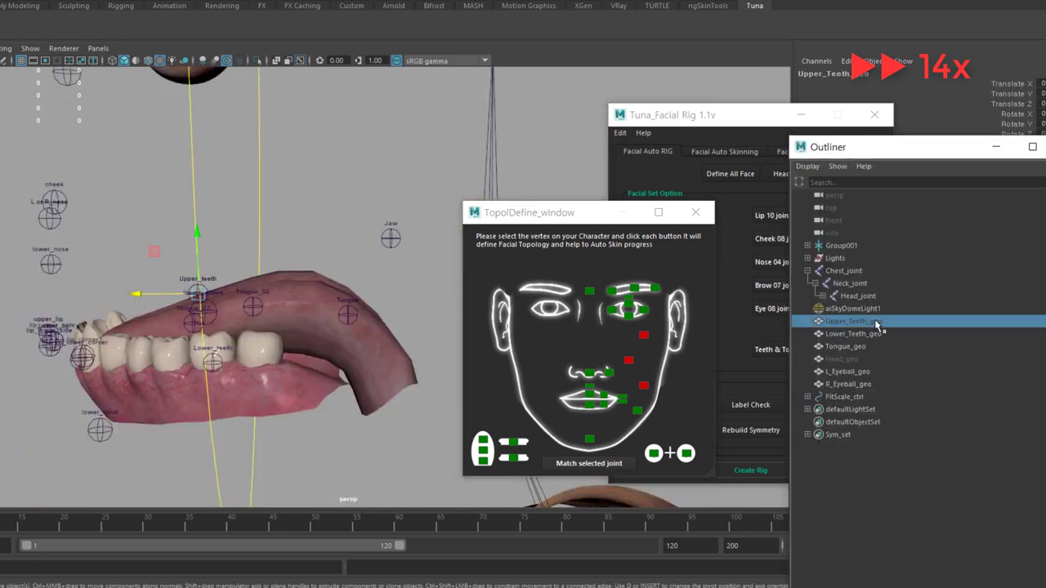
Step: Close the topology definition and check the left cheek joint from the front
click(695, 212)
alt+drag(466, 238, 516, 369)
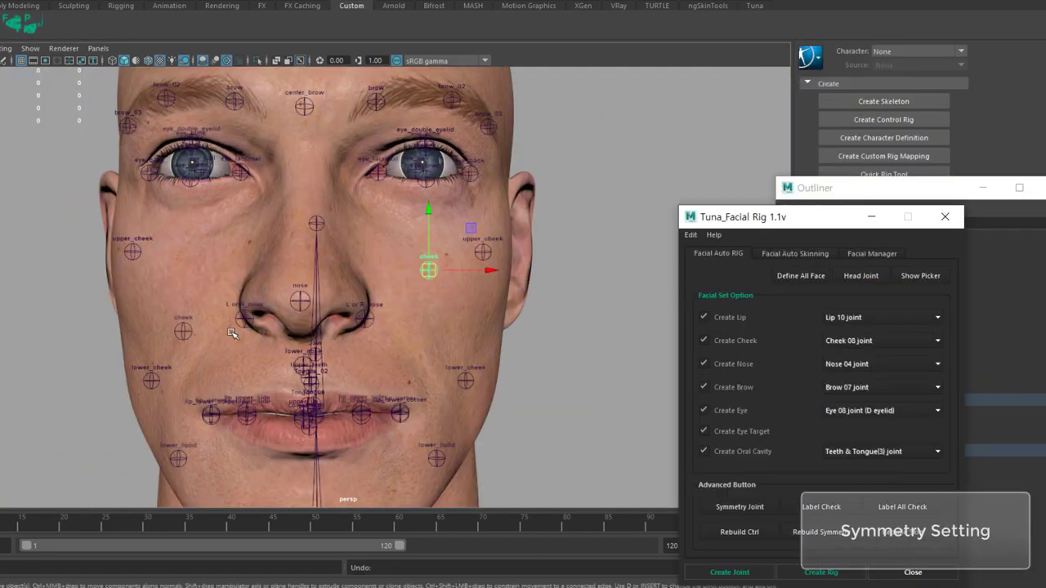
click(183, 331)
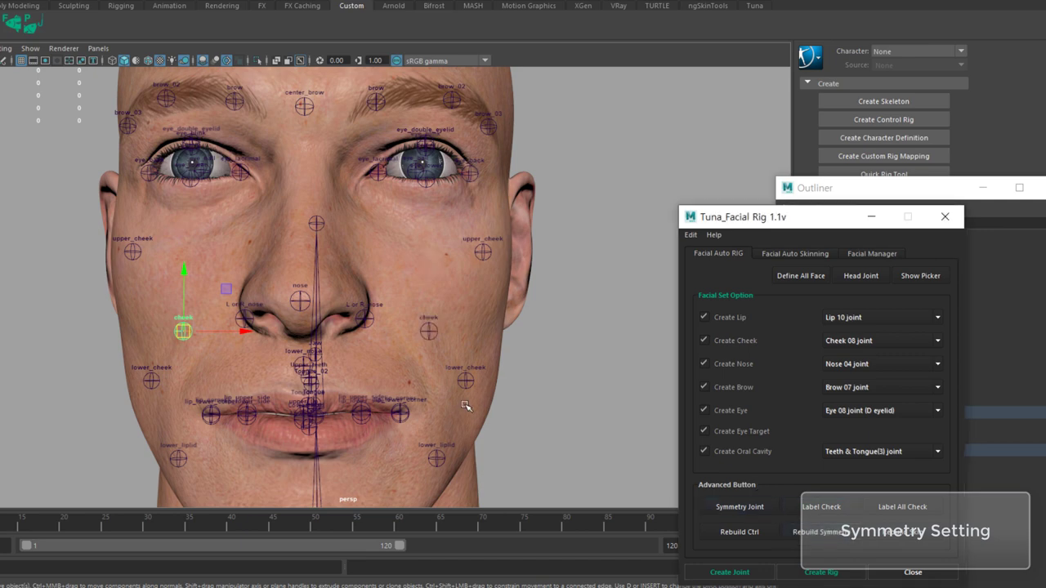
scroll(490, 343, down, 4)
click(530, 259)
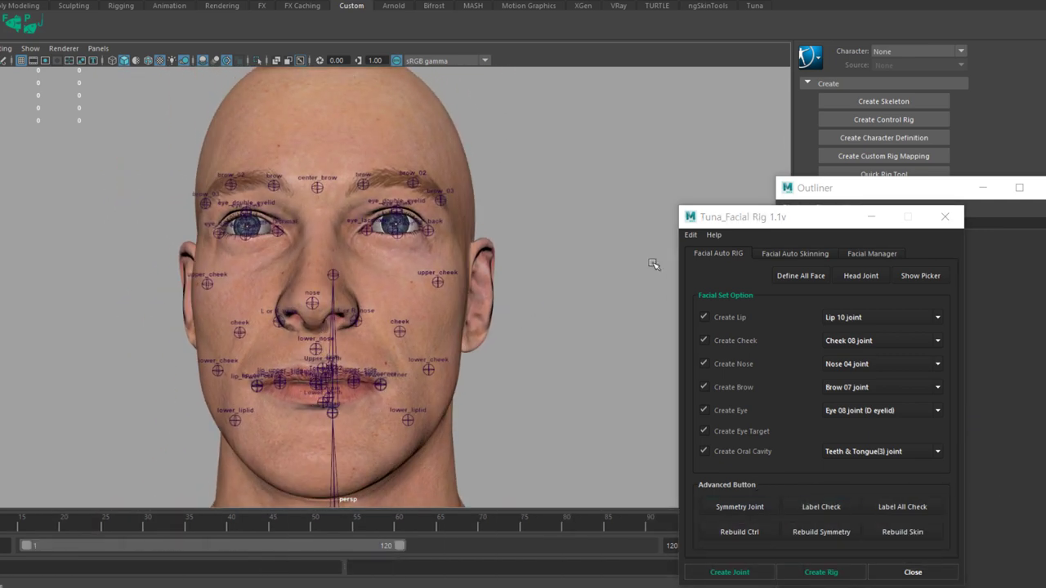
Step: Build the facial control rig and inspect the coloured controls from a three-quarter view
drag(793, 214, 815, 199)
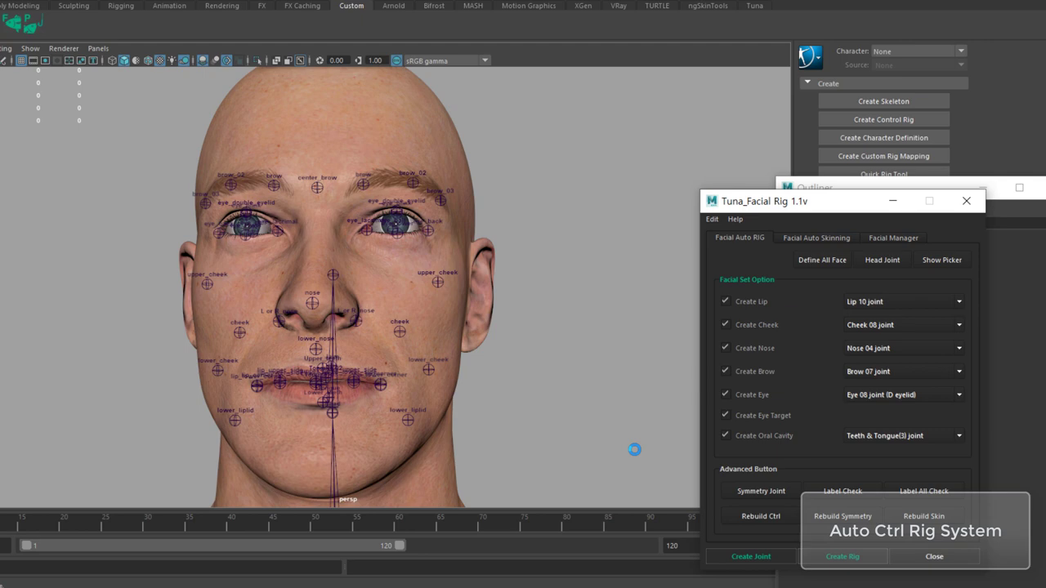
mouse_move(607, 432)
alt+mouse_down()
mouse_move(580, 419)
mouse_move(546, 427)
mouse_move(571, 372)
mouse_move(551, 366)
mouse_move(537, 343)
alt+mouse_up()
click(548, 353)
Step: Reopen the topology definition and register the first brow vertex on the head mesh
click(692, 214)
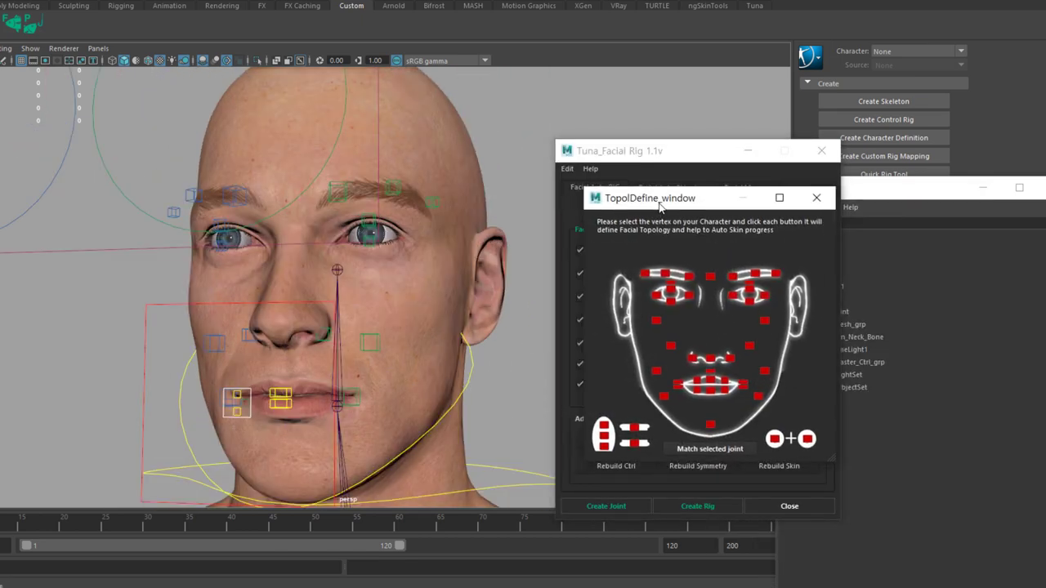
scroll(392, 288, up, 3)
scroll(394, 261, up, 3)
scroll(396, 229, up, 3)
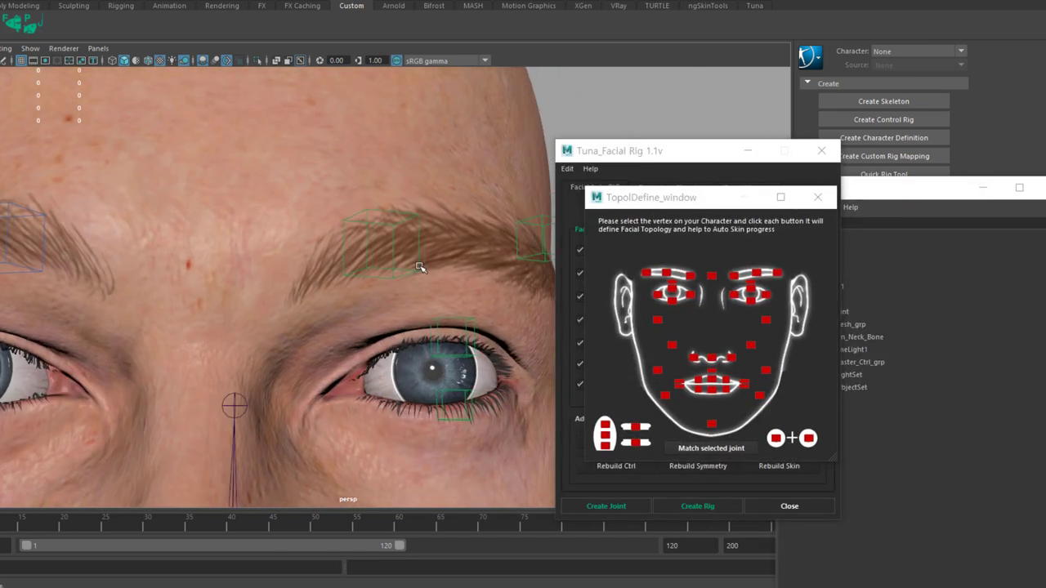
click(398, 204)
scroll(396, 212, down, 3)
scroll(394, 216, up, 3)
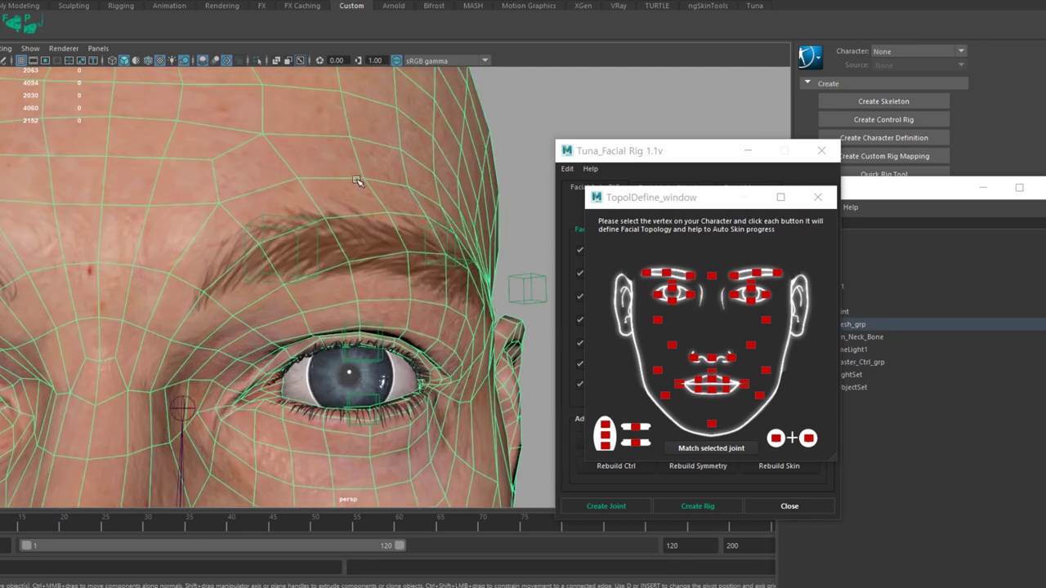
right_click(348, 169)
scroll(335, 176, up, 3)
shift+click(279, 219)
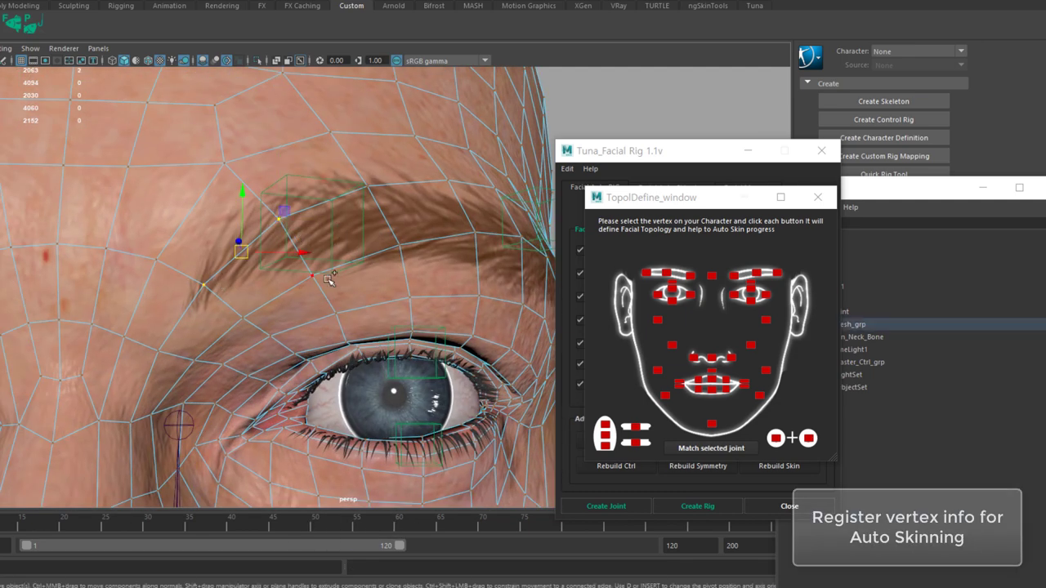
click(733, 276)
Step: Register further brow points, ending with the point between the brows
alt+middle_drag(423, 264, 304, 215)
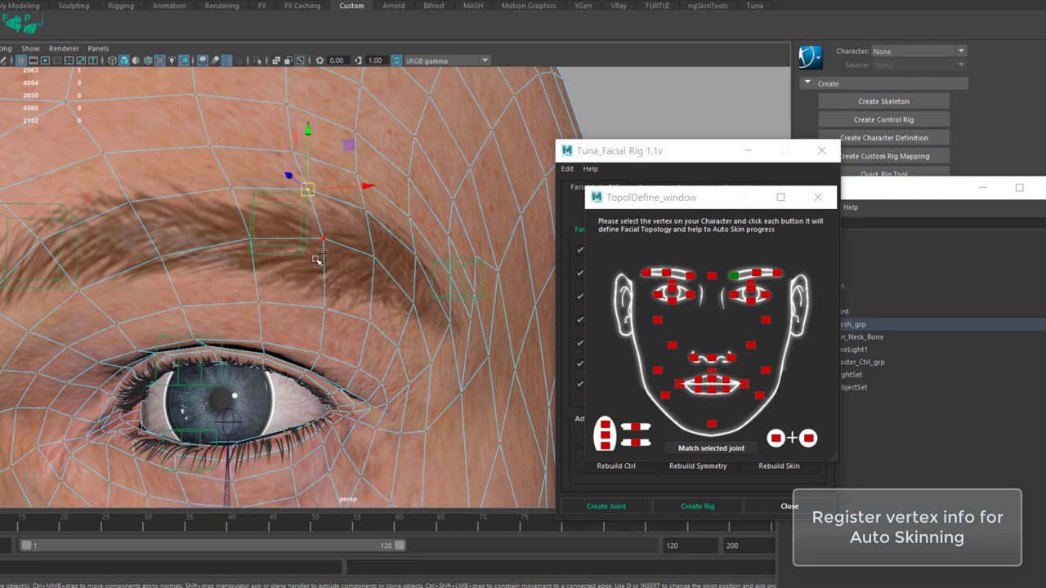
scroll(372, 270, down, 2)
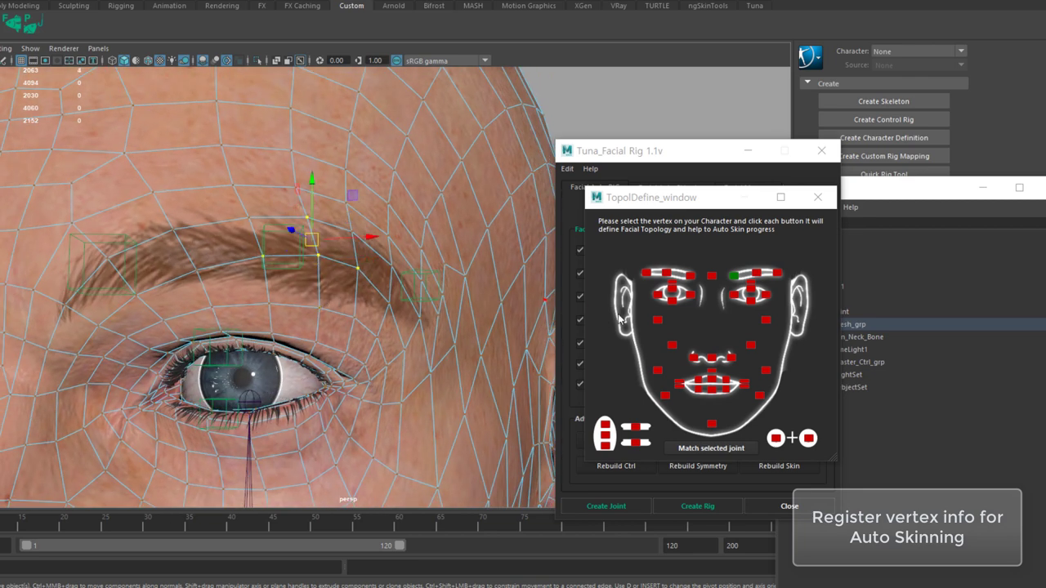
click(754, 275)
alt+middle_drag(403, 278, 321, 286)
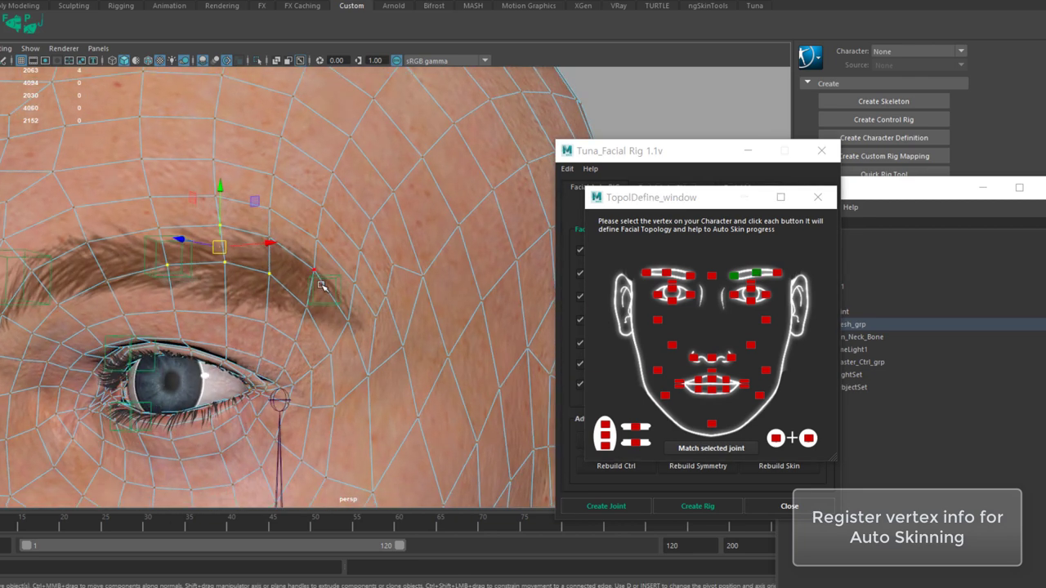
shift+click(307, 313)
scroll(309, 271, up, 2)
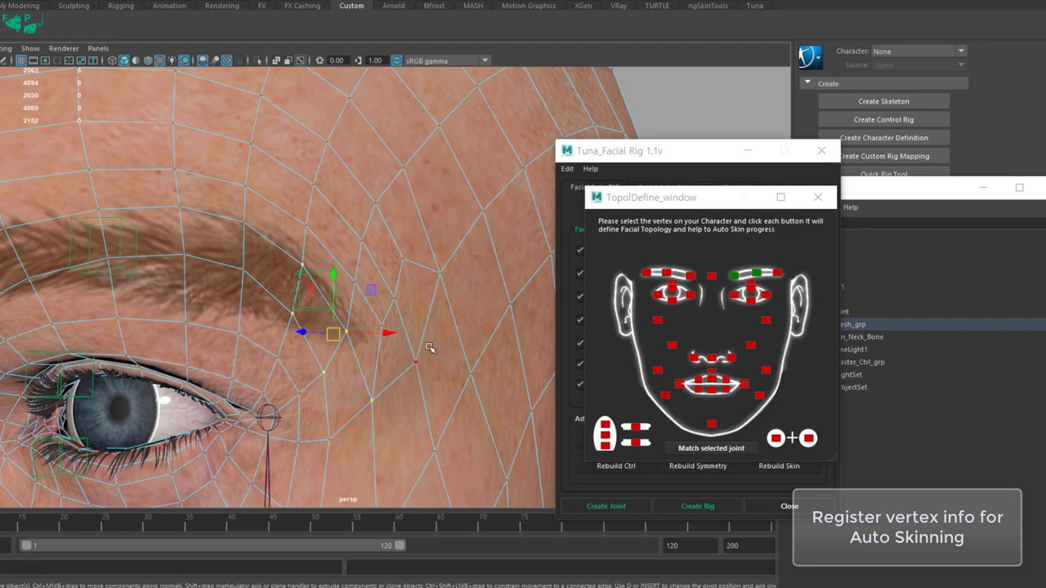
scroll(430, 349, down, 4)
scroll(331, 304, up, 3)
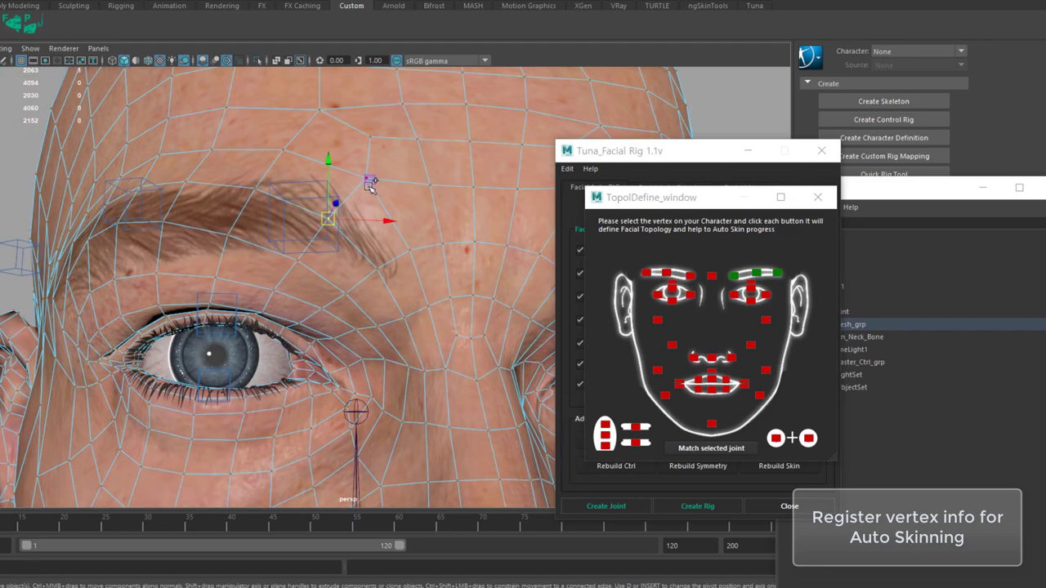
shift+click(397, 249)
scroll(381, 270, up, 1)
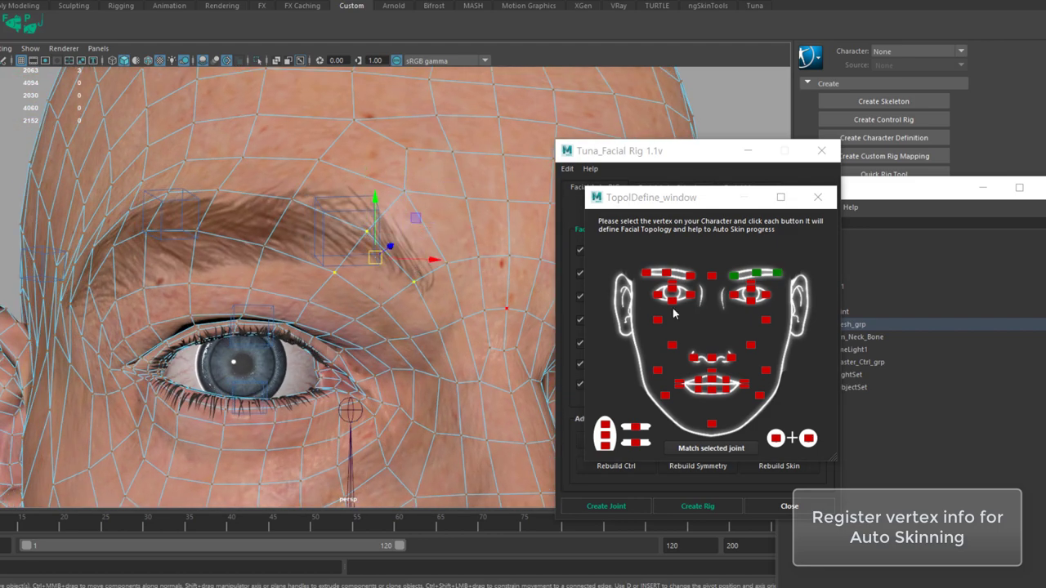
alt+middle_drag(503, 247, 343, 263)
click(711, 275)
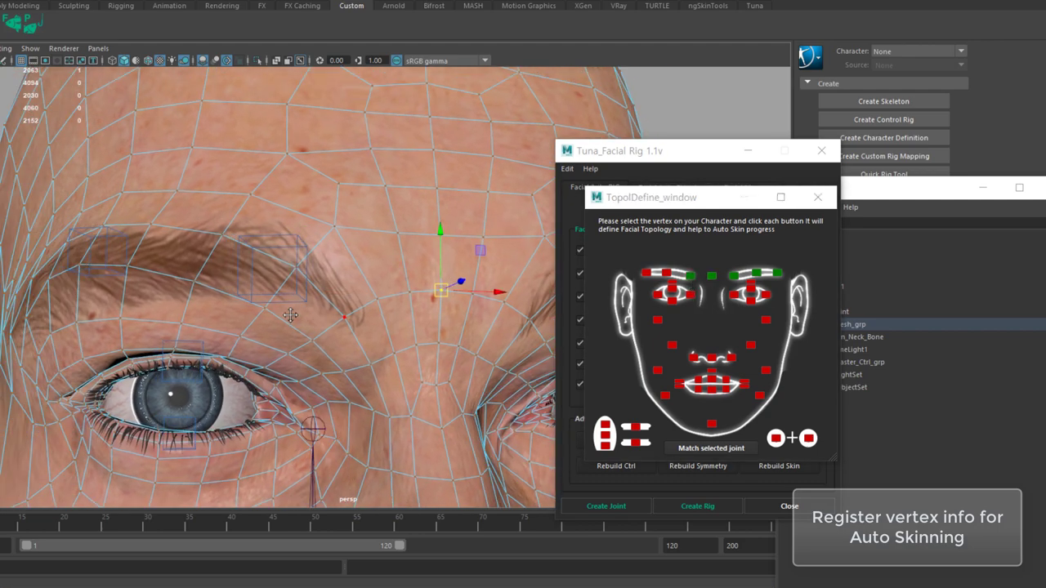
Step: Select a matching vertex on the opposite brow
scroll(416, 218, up, 2)
scroll(395, 215, up, 2)
click(395, 215)
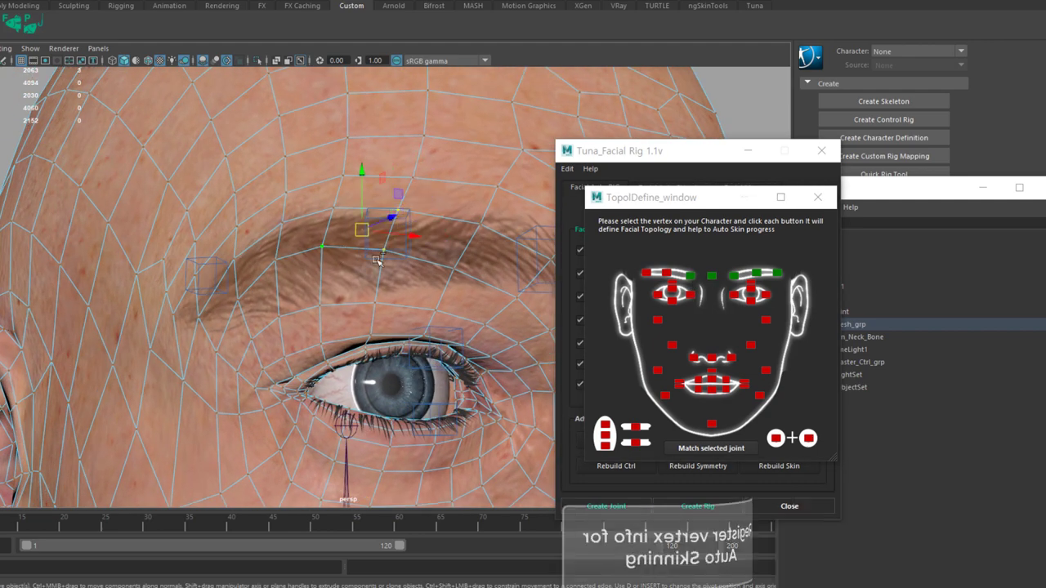
scroll(284, 270, up, 2)
scroll(284, 269, up, 1)
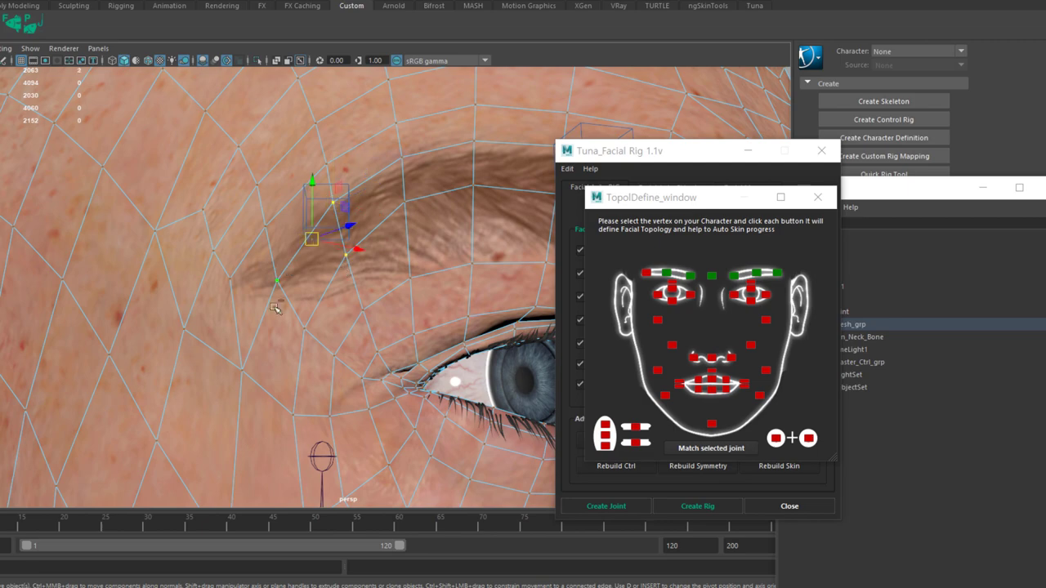
scroll(246, 301, down, 3)
alt+drag(310, 310, 270, 302)
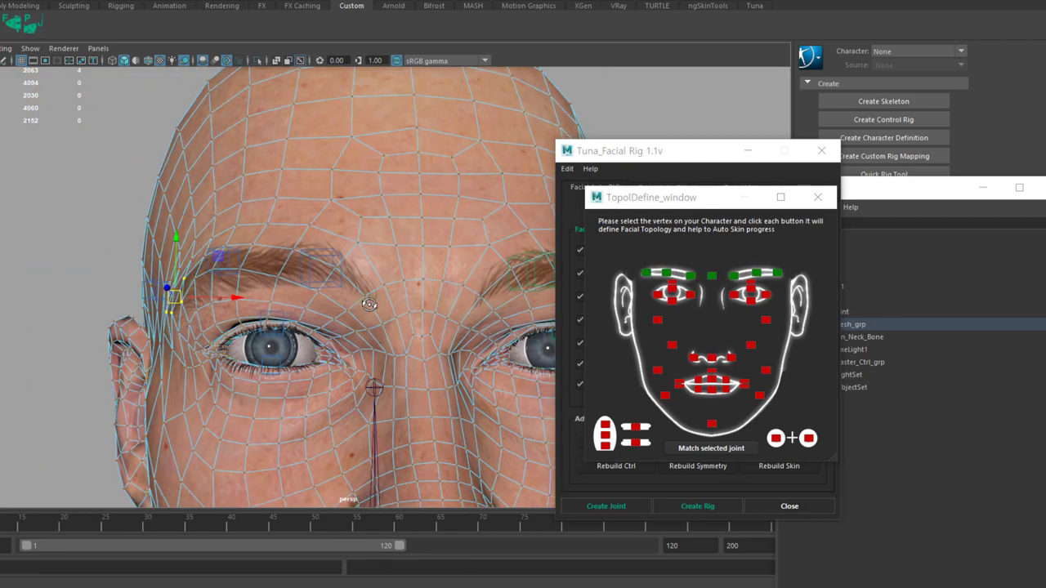
scroll(339, 276, up, 4)
Step: Assign an upper-eyelid vertex to the inner eye-corner point
click(339, 276)
scroll(339, 275, up, 2)
scroll(350, 280, up, 2)
scroll(349, 270, up, 2)
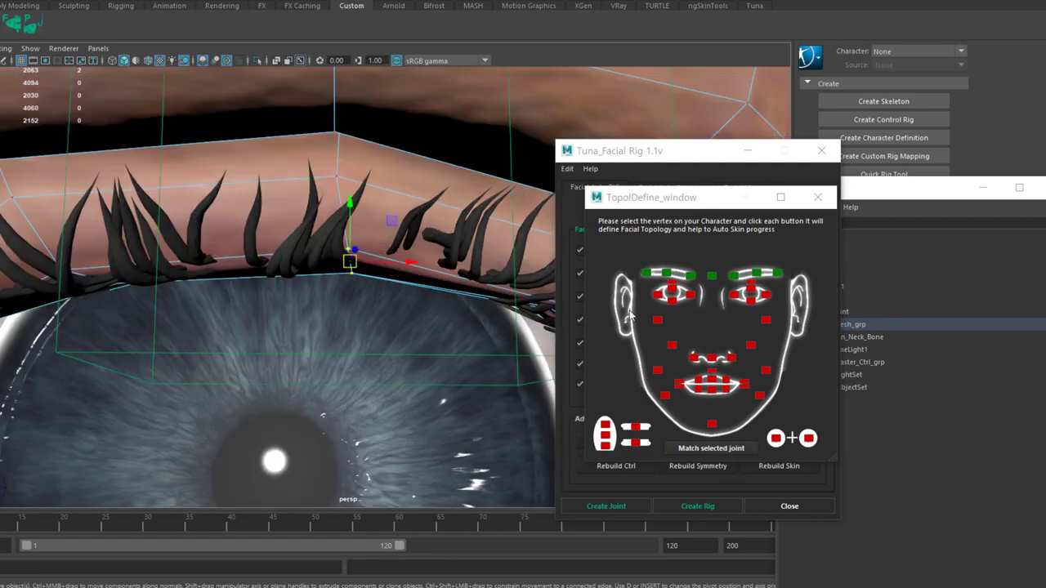
scroll(348, 286, down, 2)
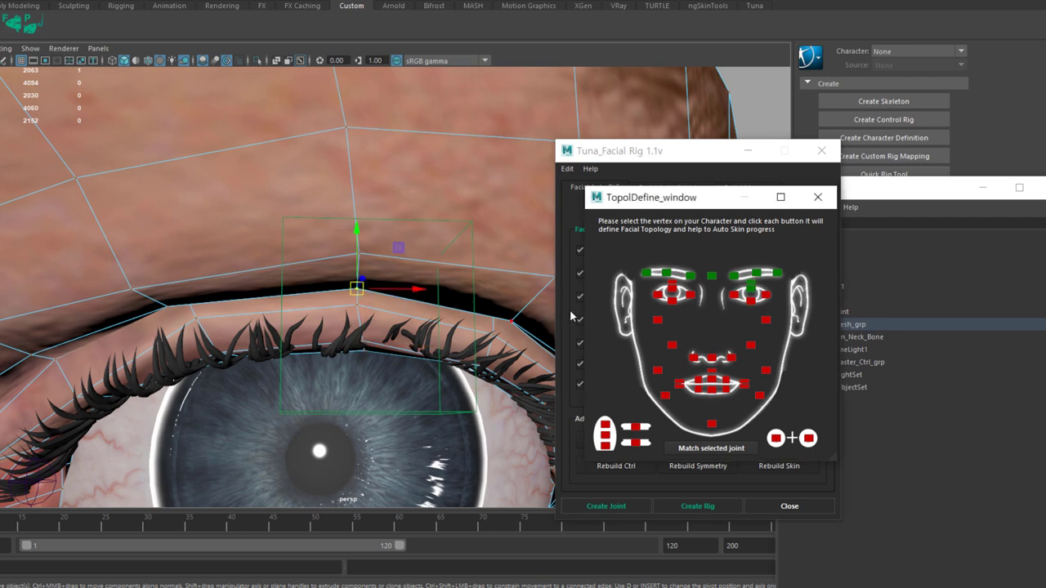
scroll(352, 294, down, 2)
alt+drag(352, 294, 245, 310)
scroll(211, 311, up, 3)
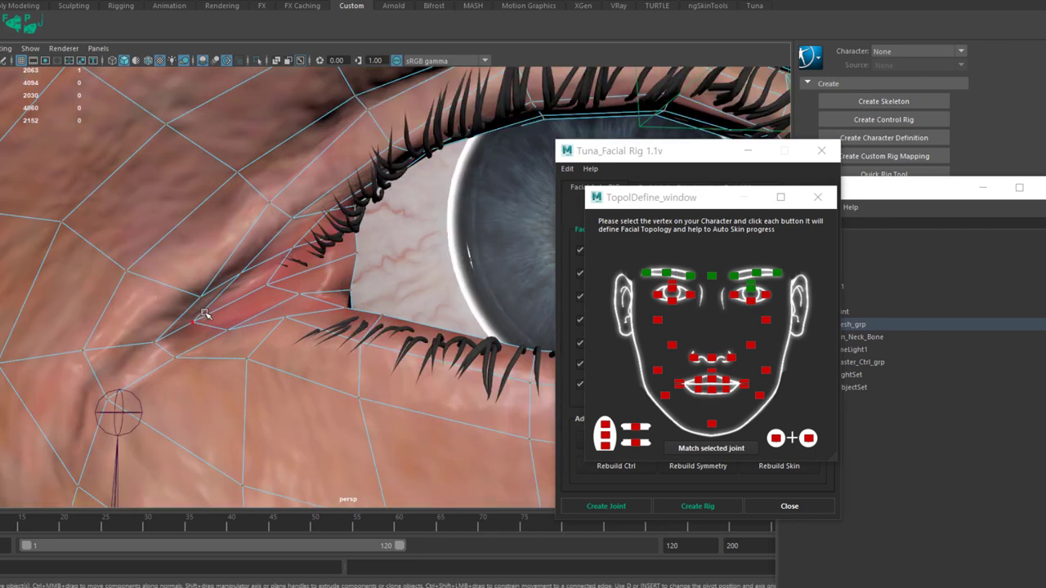
click(733, 294)
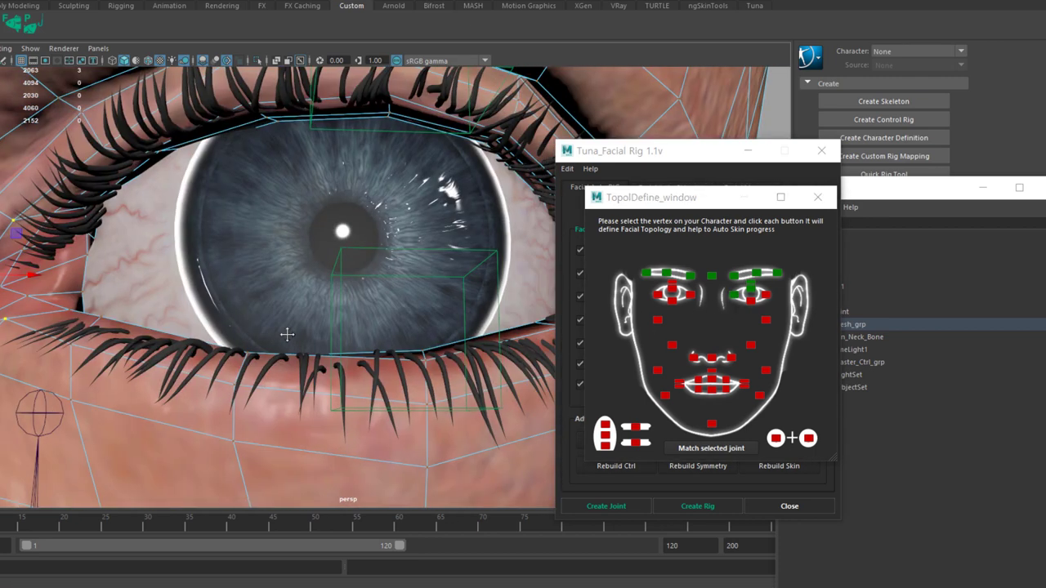
Step: Assign vertices at the outer eye corner, nose and cheek to their topology diagram markers
alt+drag(750, 347, 327, 310)
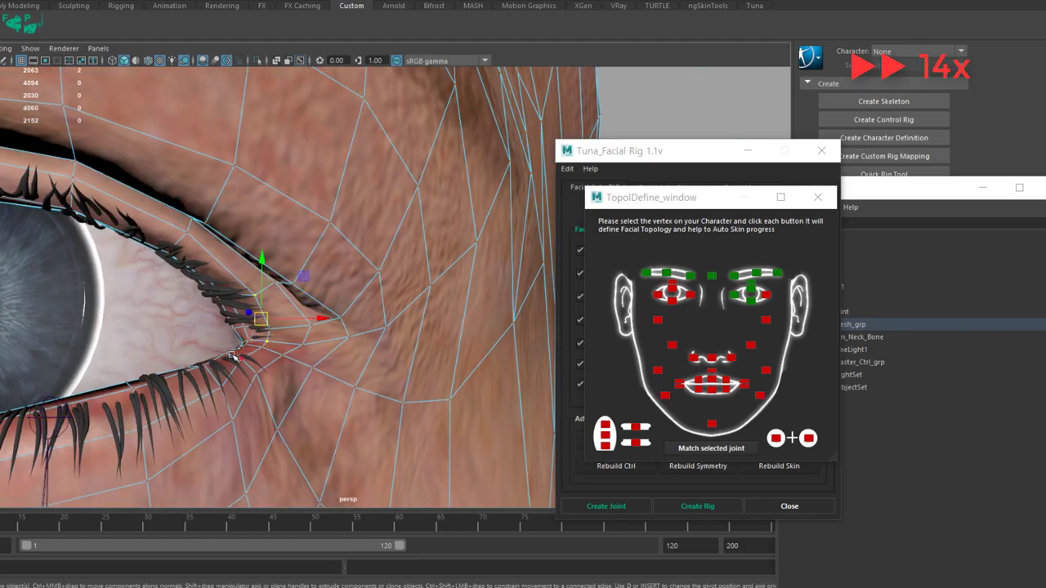
scroll(441, 368, down, 3)
scroll(425, 247, up, 3)
scroll(425, 248, down, 3)
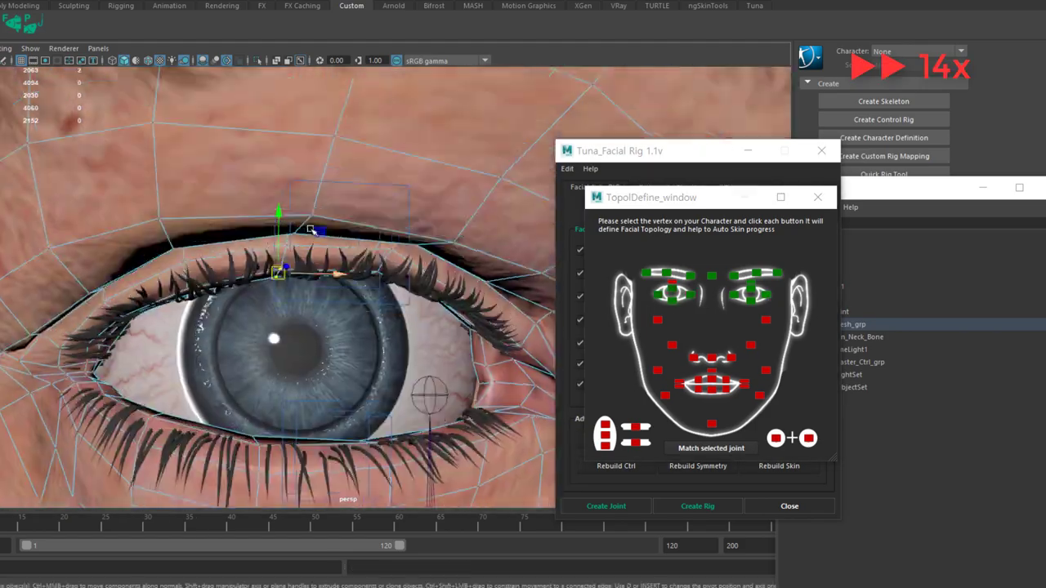
alt+drag(425, 247, 326, 204)
scroll(327, 204, up, 3)
click(711, 357)
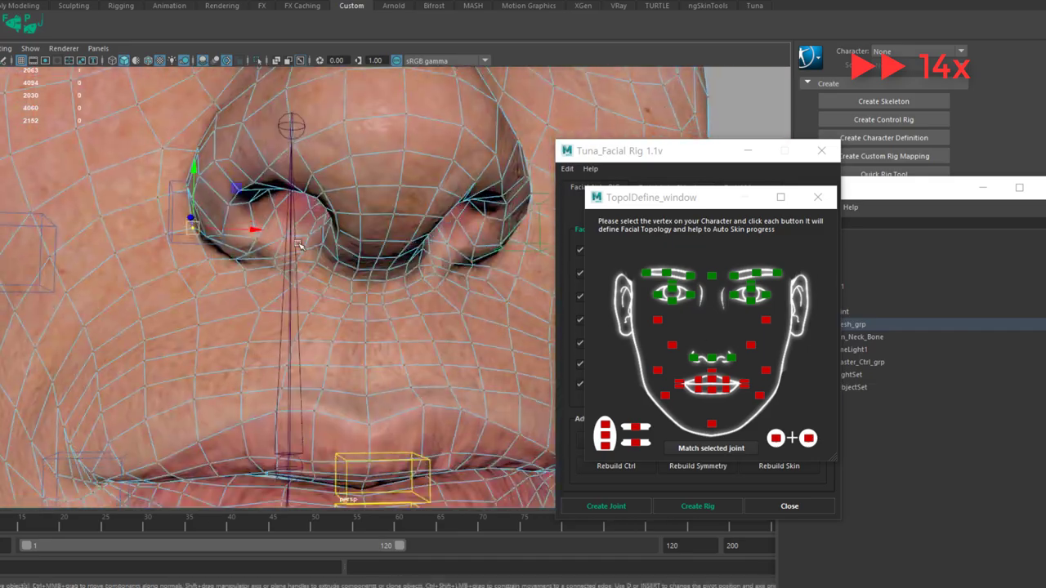
scroll(367, 232, down, 3)
scroll(327, 245, up, 3)
click(247, 341)
scroll(247, 341, down, 3)
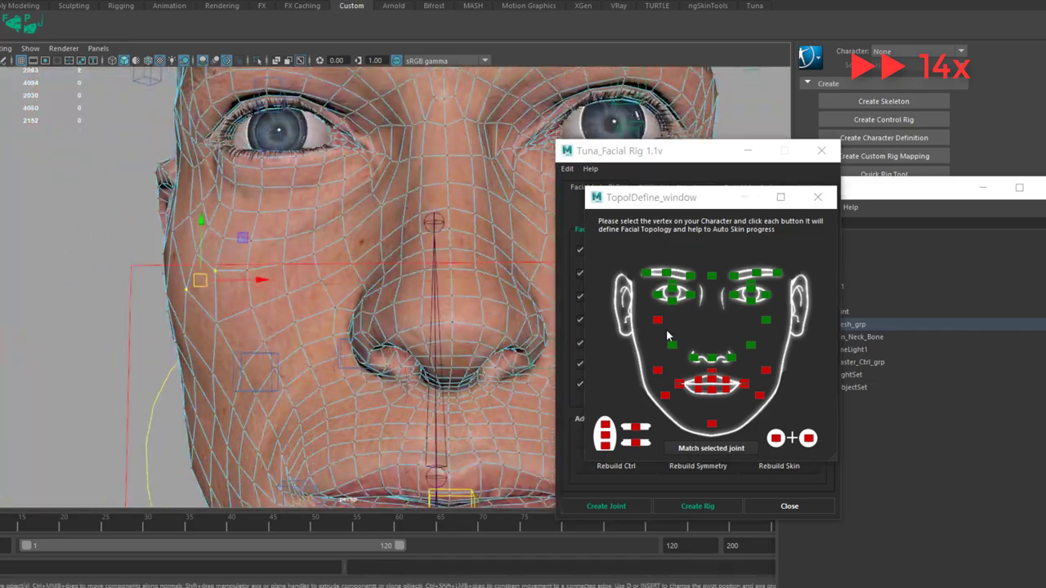
scroll(269, 327, up, 3)
Step: Register an upper-lip vertex in the face diagram and view the lips with textured shading
drag(188, 221, 368, 294)
scroll(270, 261, up, 2)
scroll(270, 326, up, 3)
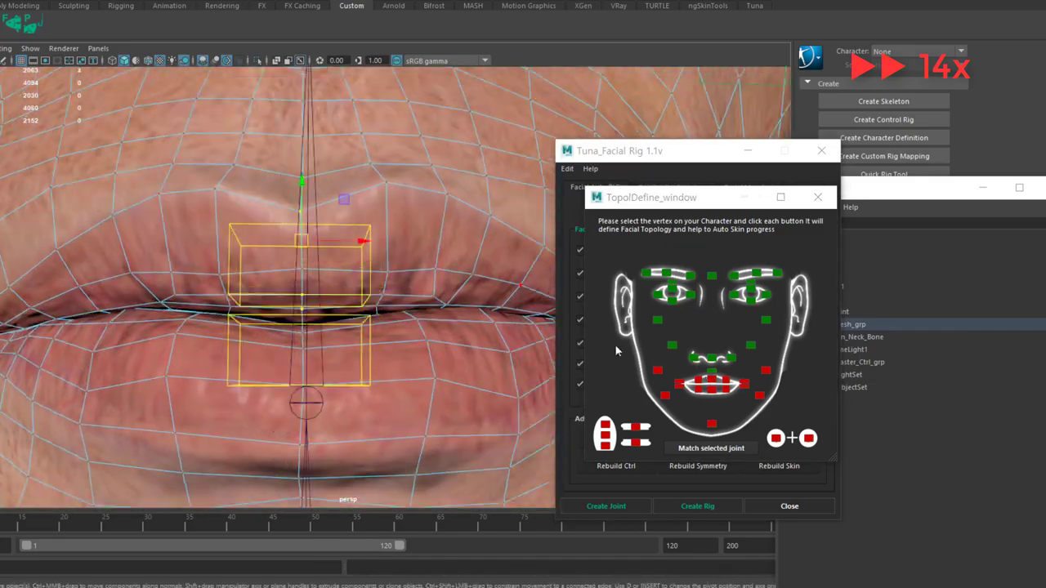
alt+drag(270, 326, 343, 310)
scroll(343, 311, up, 3)
click(353, 290)
click(731, 377)
alt+drag(490, 409, 392, 479)
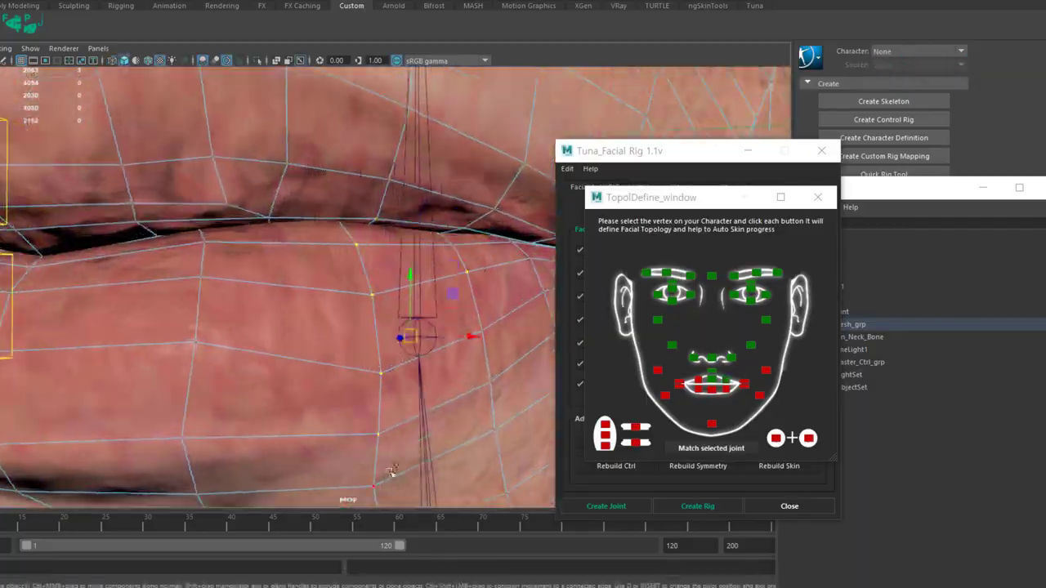
key(6)
alt+drag(357, 385, 167, 291)
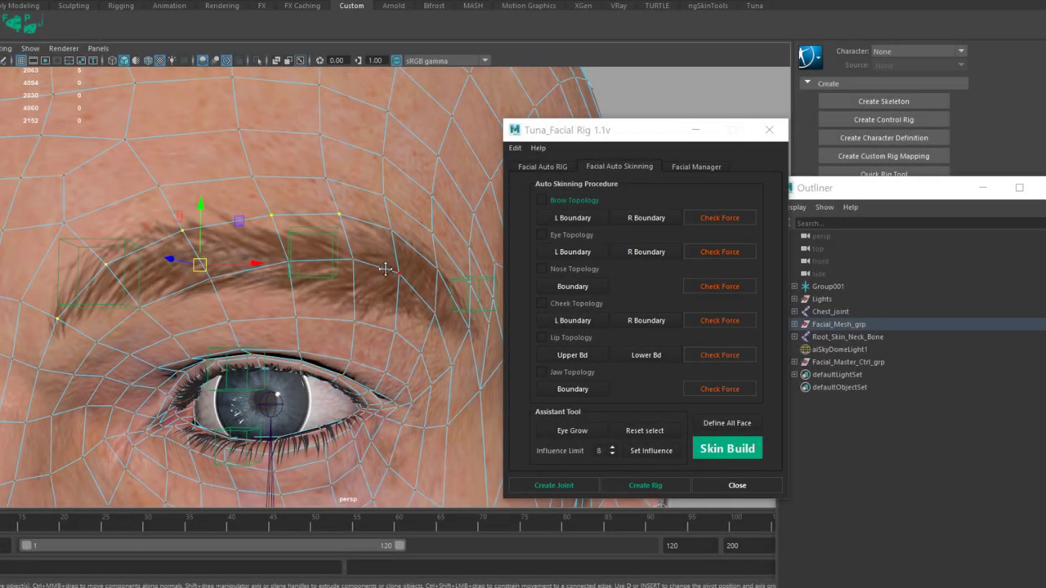
Step: Register the left and right brow boundaries, growing the brow vertex selection as needed
alt+drag(385, 269, 327, 273)
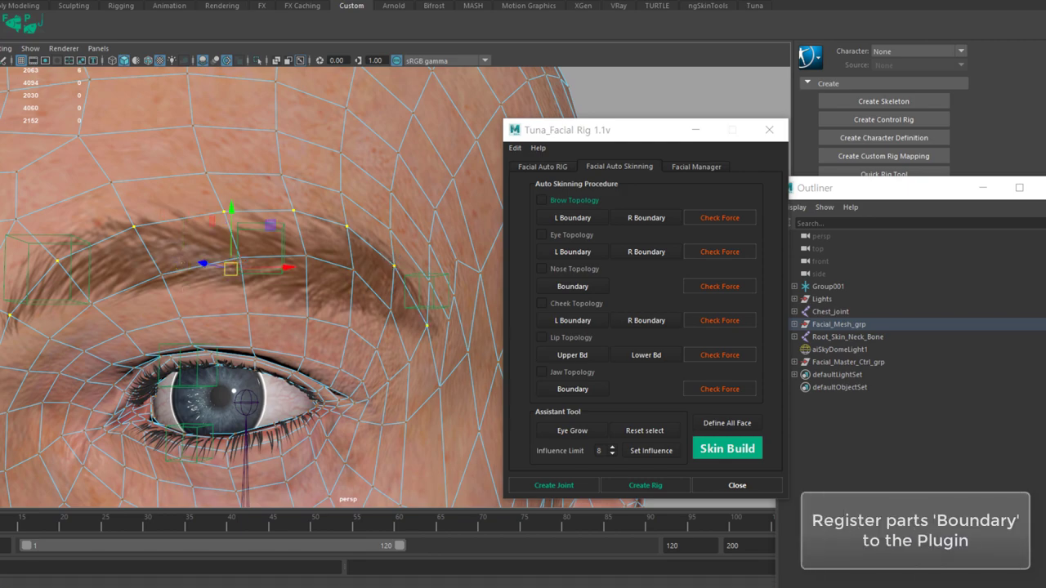
click(572, 217)
mouse_move(498, 216)
alt+right_down()
mouse_move(313, 270)
mouse_move(388, 283)
alt+right_up()
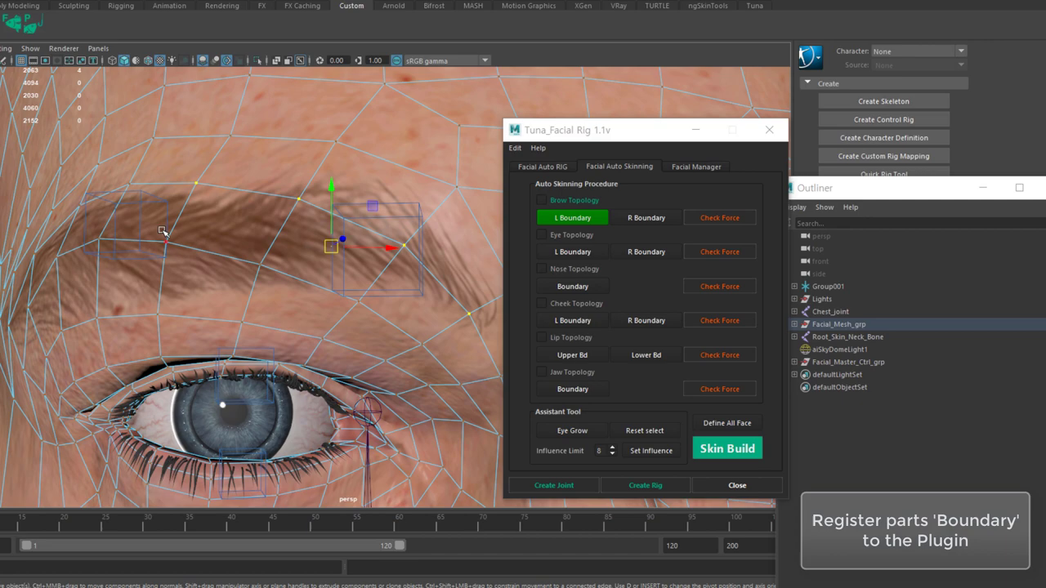
alt+drag(162, 231, 242, 234)
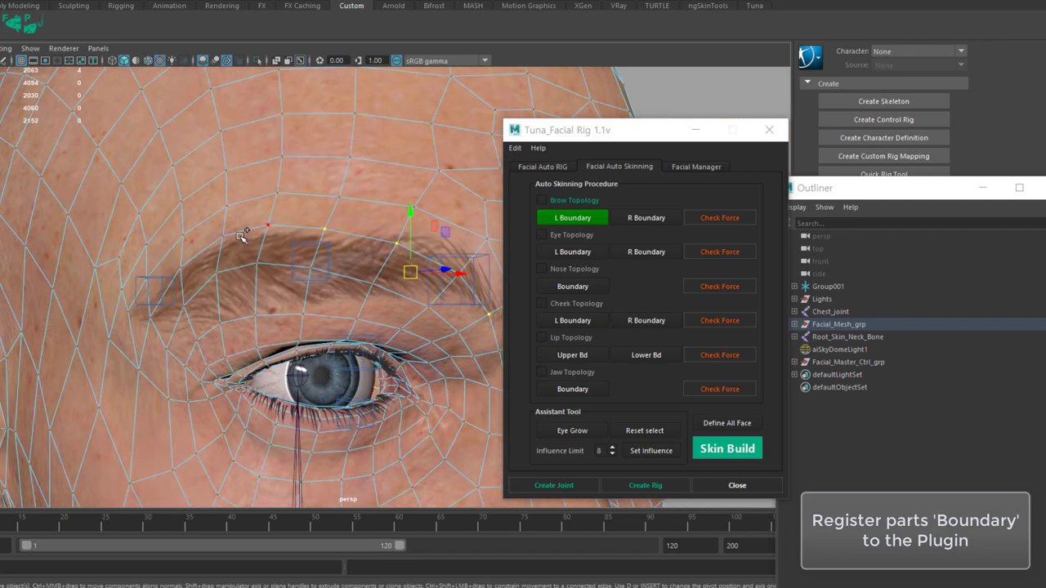
alt+drag(164, 283, 351, 211)
key(shift+period)
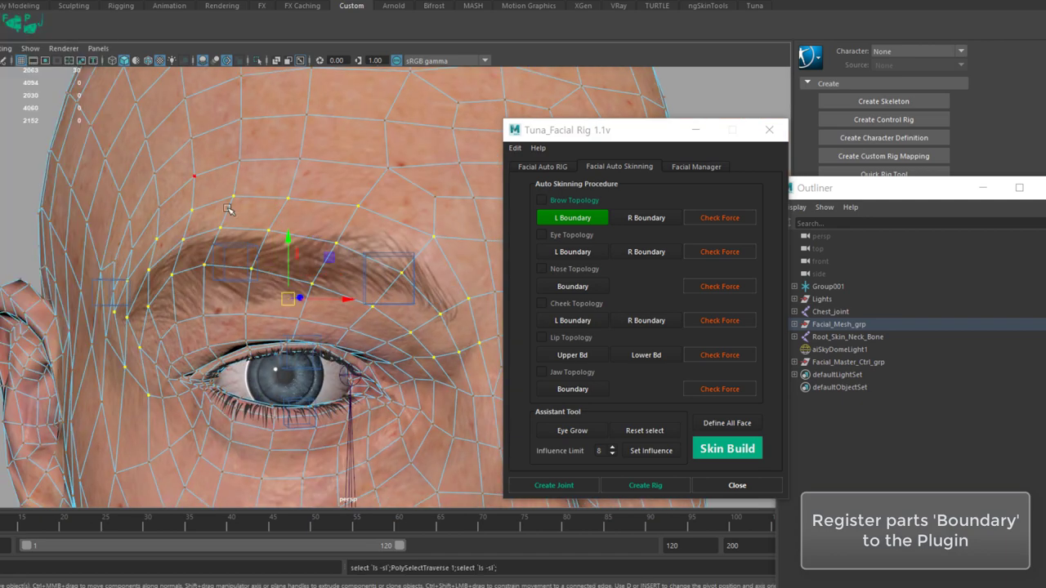
click(634, 219)
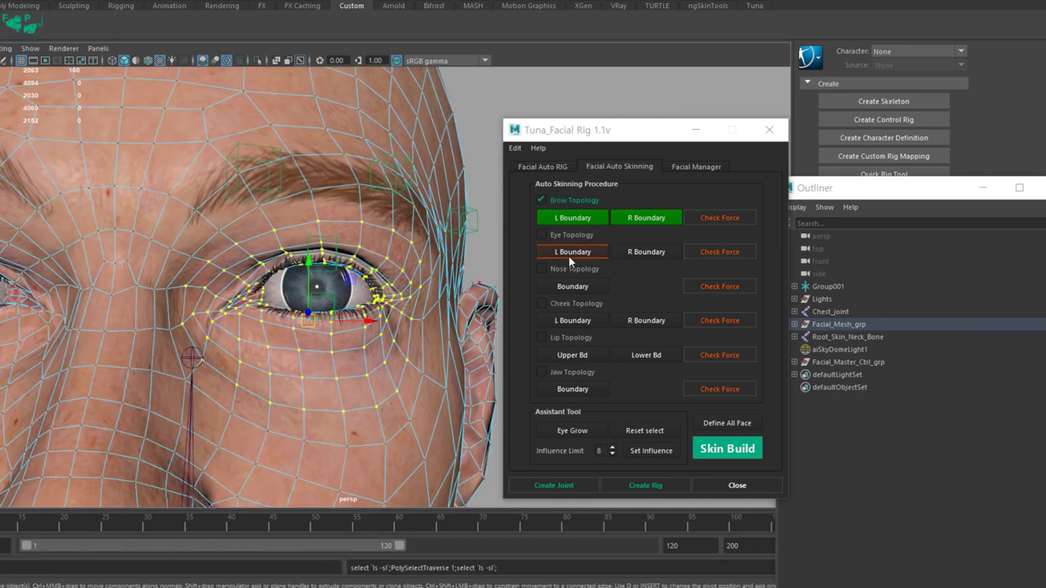
Step: Register the left eye, right eye and nose boundaries, then select the cheek-area vertices
click(569, 253)
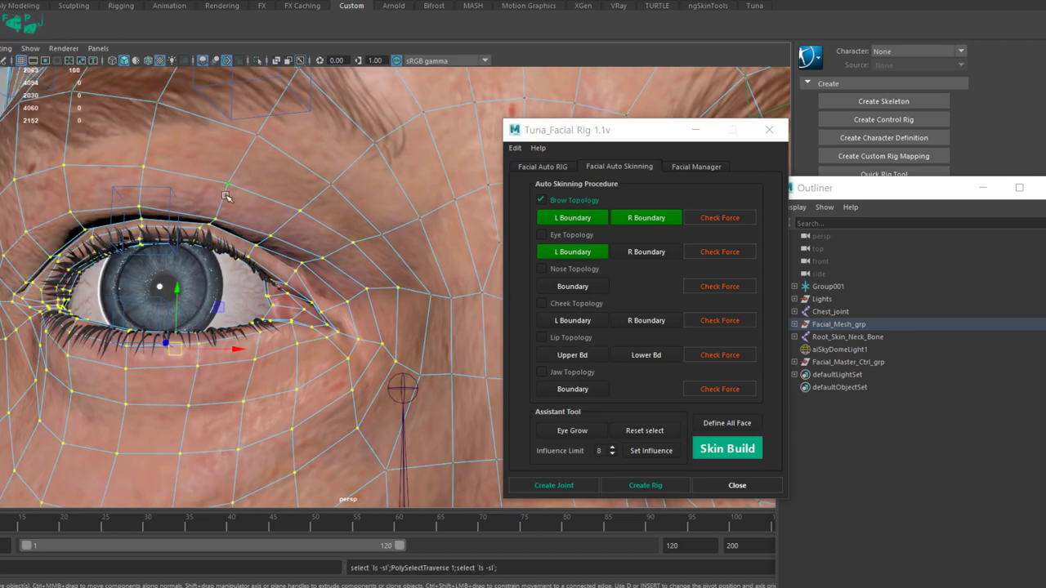
click(646, 252)
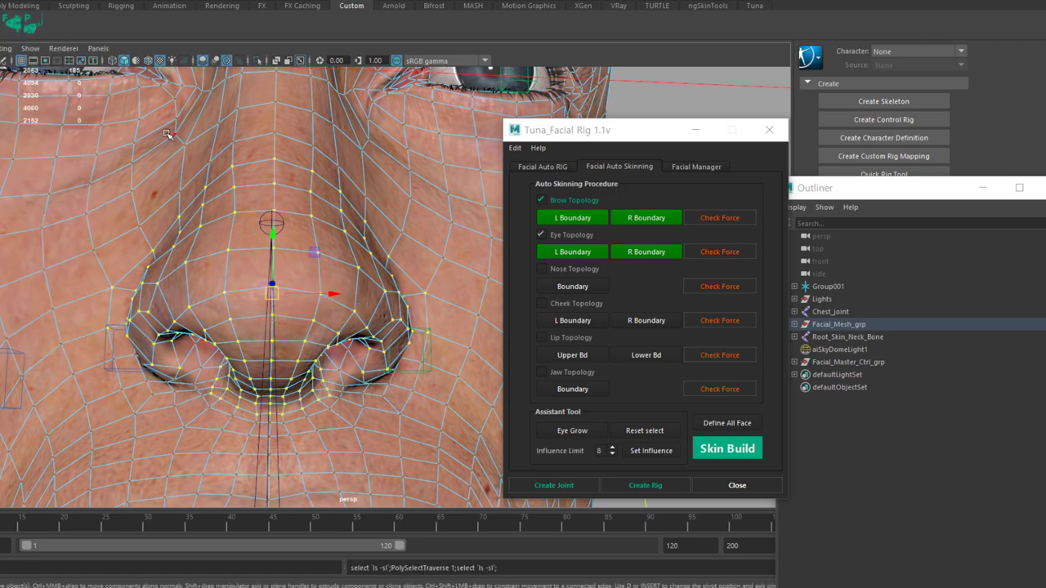
click(585, 289)
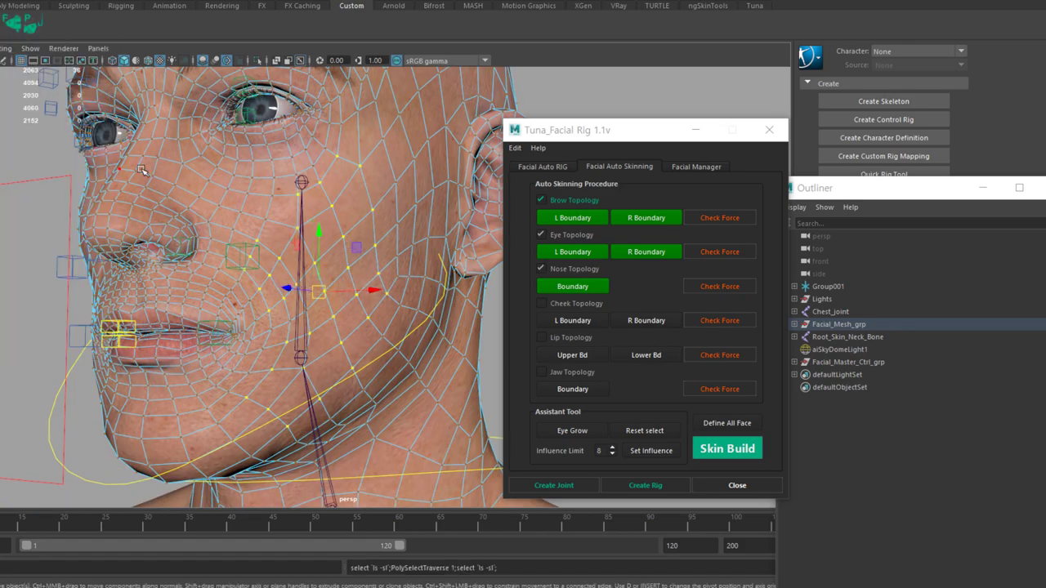
alt+drag(245, 302, 272, 303)
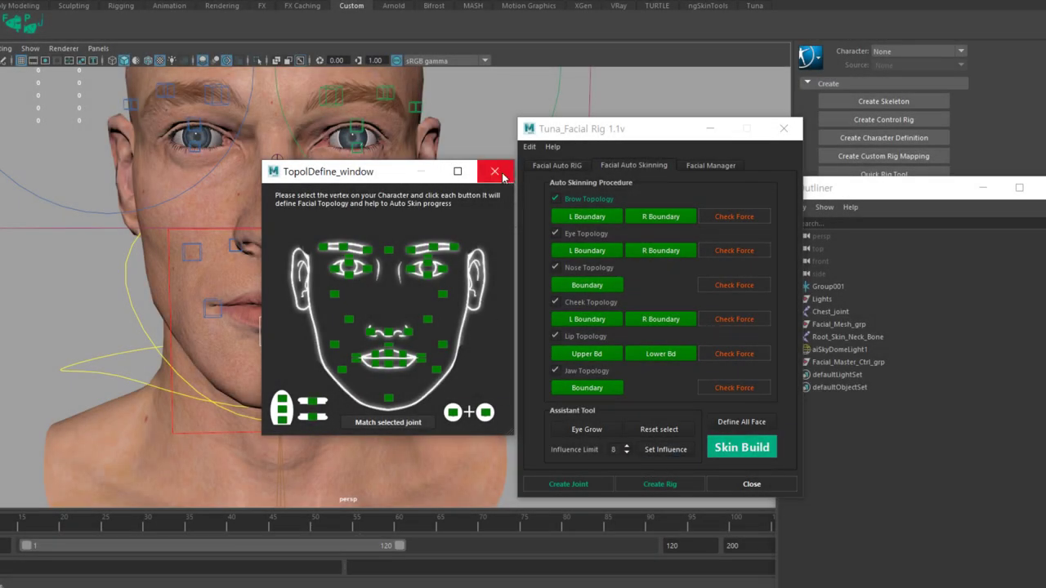
Step: Close the TopolDefine facial topology window
click(495, 172)
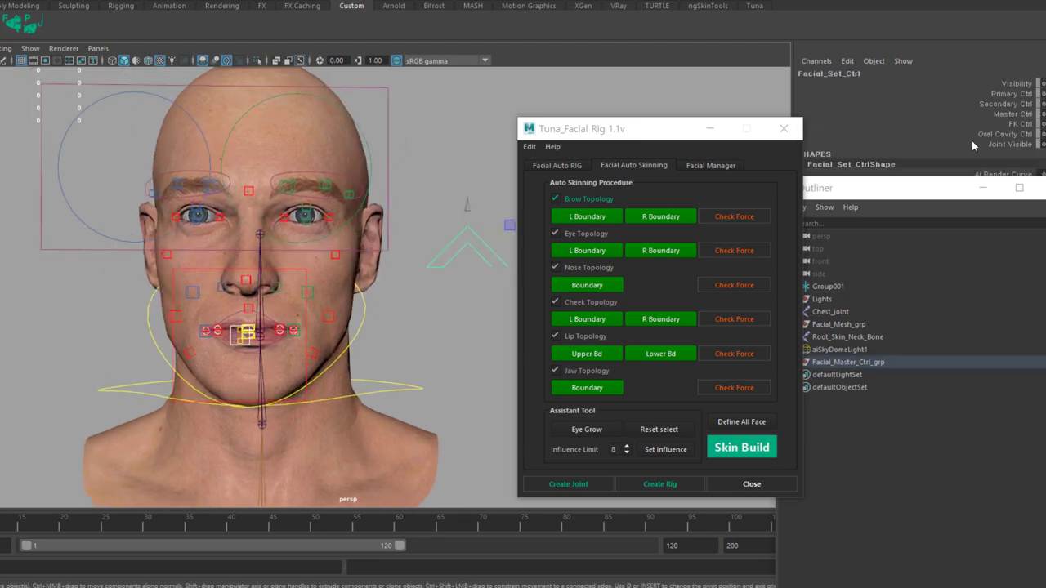
scroll(327, 343, up, 3)
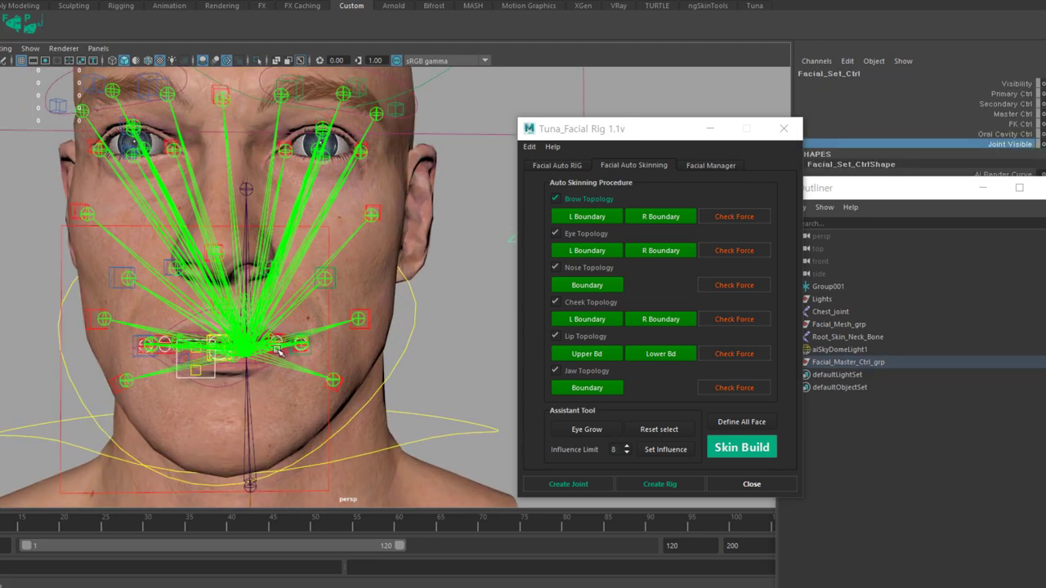
scroll(260, 370, up, 3)
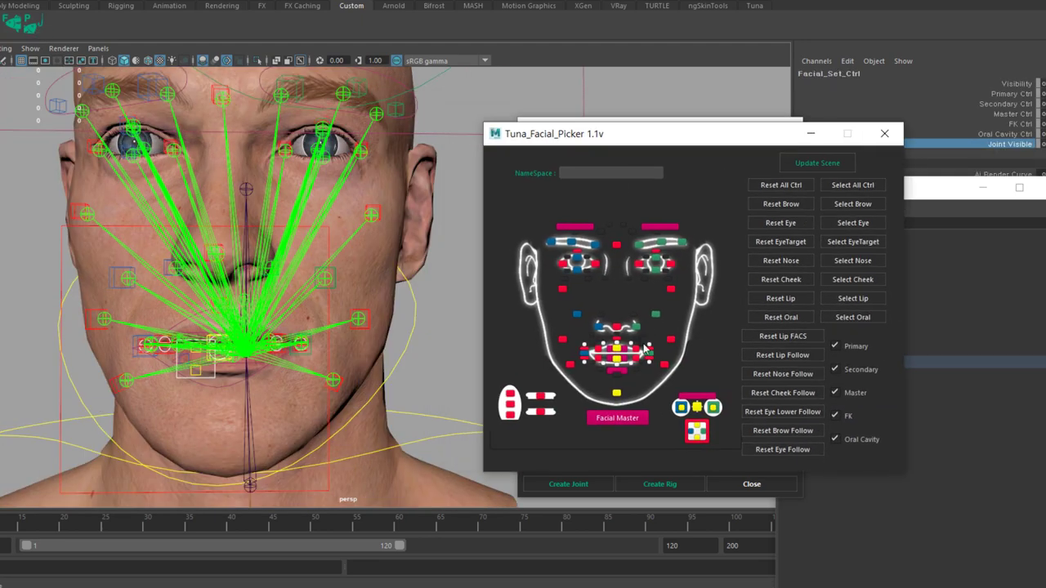
Step: Select the lip FACS bar control in the facial picker, then close the picker and deselect all
click(650, 356)
scroll(342, 337, down, 3)
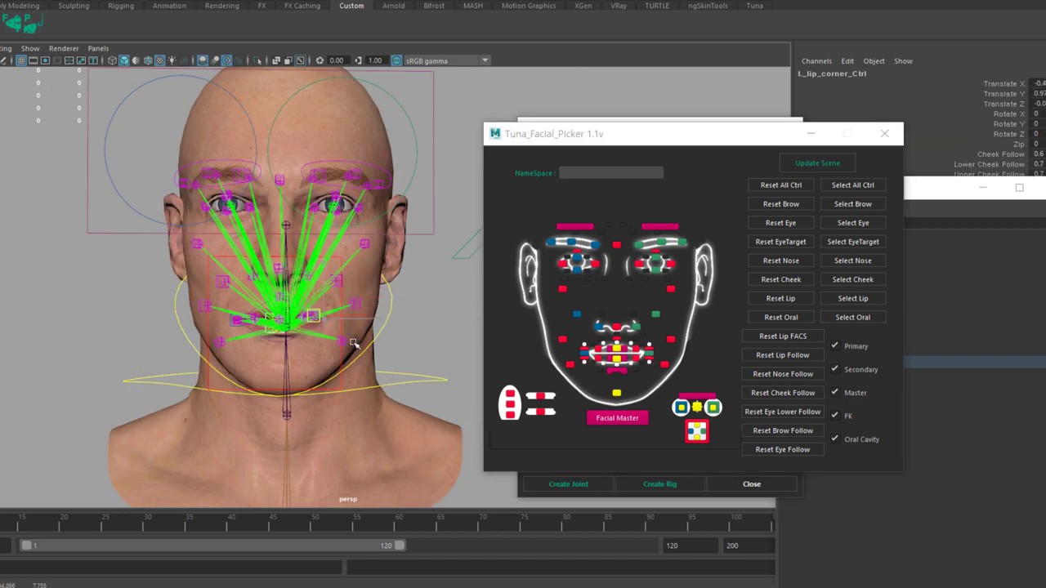
click(678, 409)
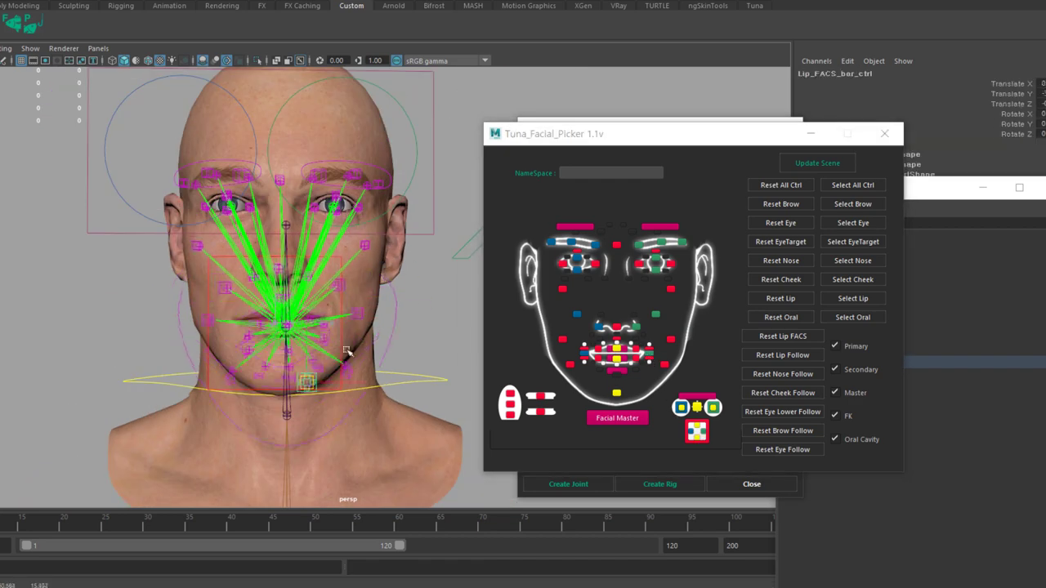
scroll(384, 382, up, 3)
click(884, 133)
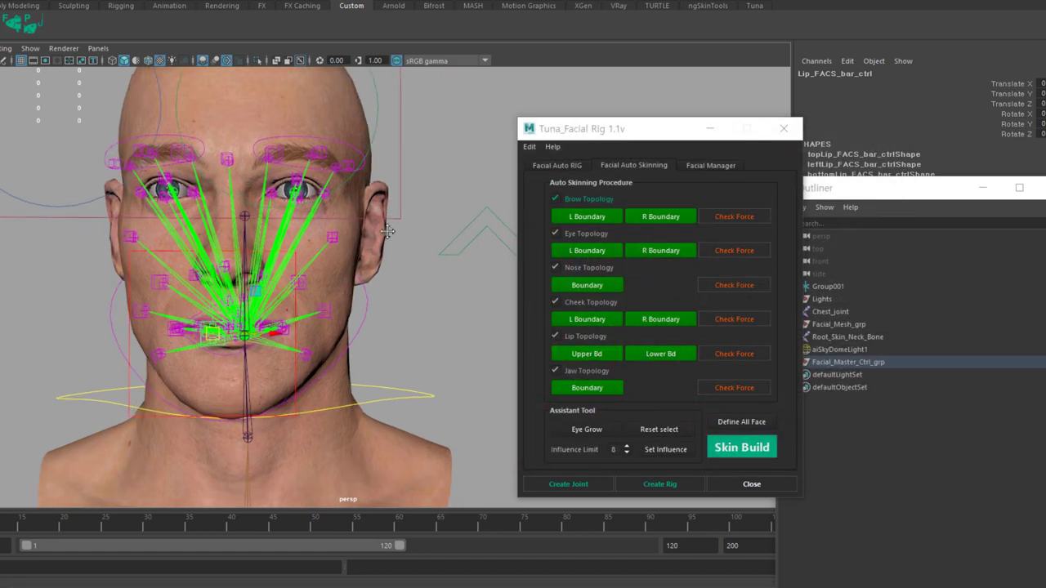
scroll(311, 302, up, 2)
click(311, 301)
scroll(429, 303, up, 3)
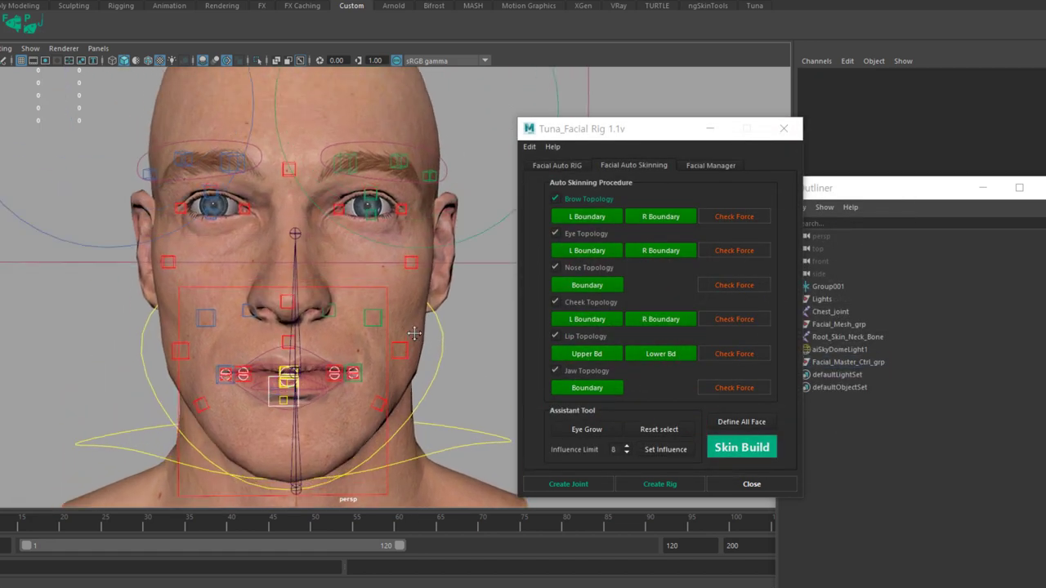
scroll(429, 303, down, 2)
Step: Run the automatic facial skinning and check the head from side and front
click(738, 423)
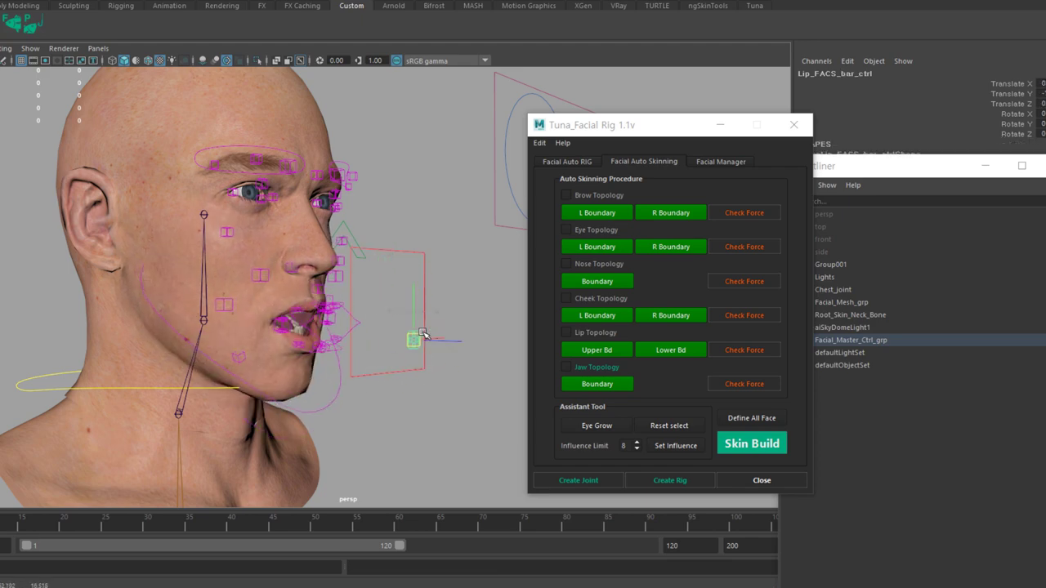
alt+drag(422, 334, 398, 397)
alt+drag(423, 340, 311, 324)
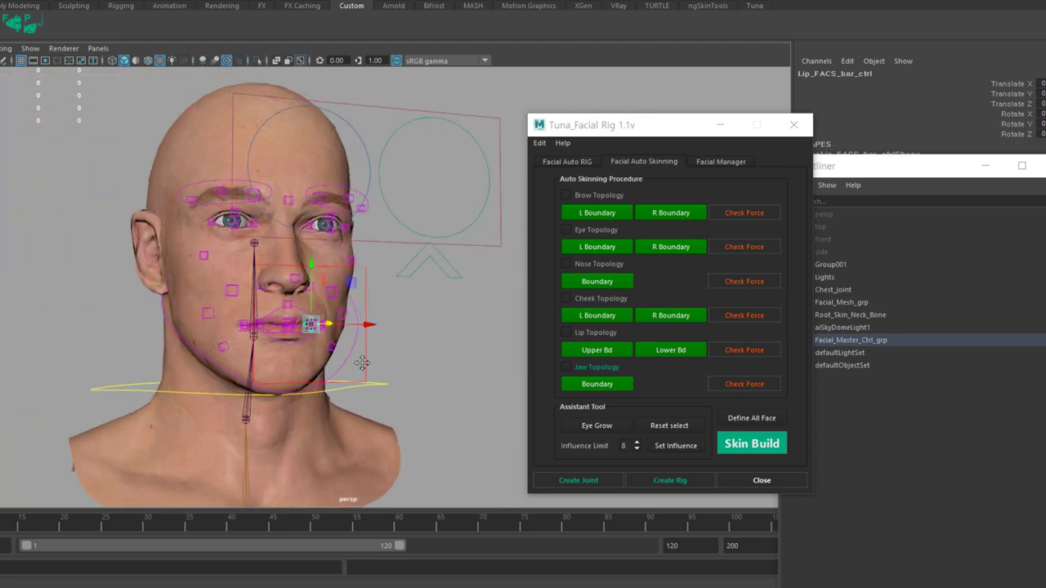
Step: Deselect the rig controls and show the head textured with controls hidden
click(211, 94)
click(187, 62)
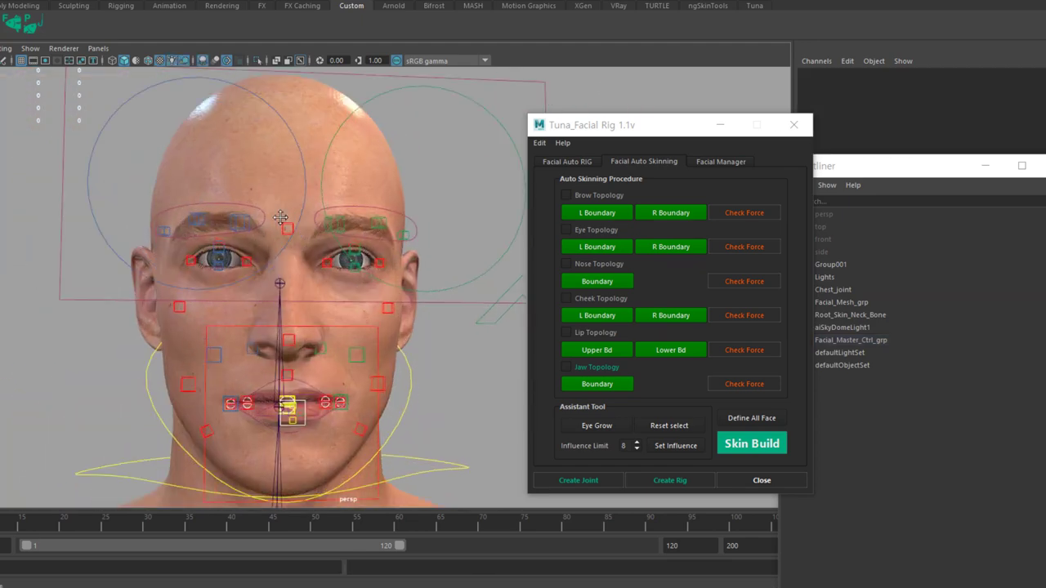
alt+drag(303, 168, 151, 154)
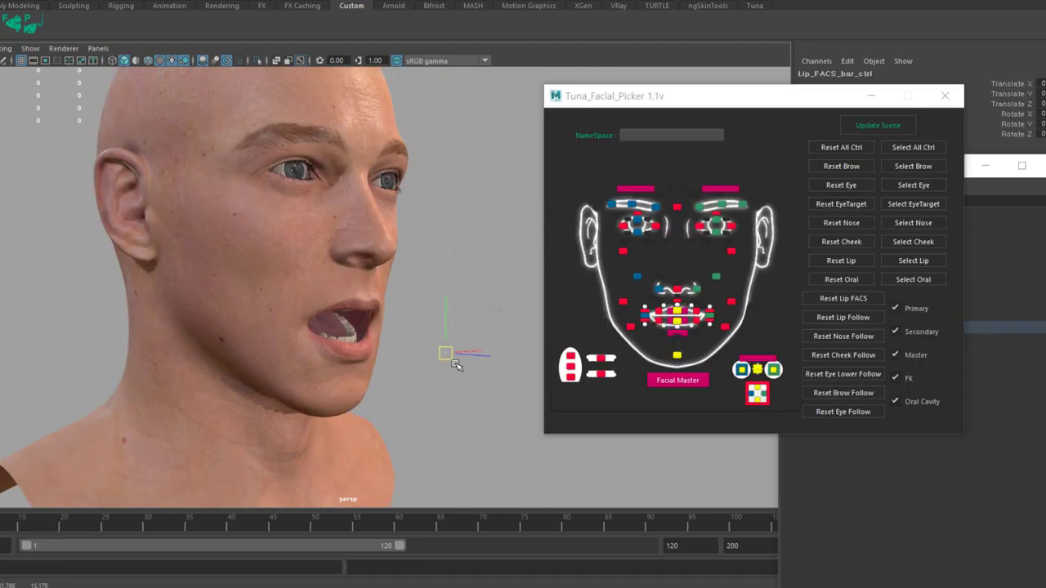
Step: Open the mouth with the jaw control, undo it, then move the Lip FACS control to reshape the mouth
mouse_move(451, 308)
mouse_down()
mouse_move(486, 362)
mouse_move(385, 354)
mouse_move(326, 317)
mouse_up()
key(ctrl+z)
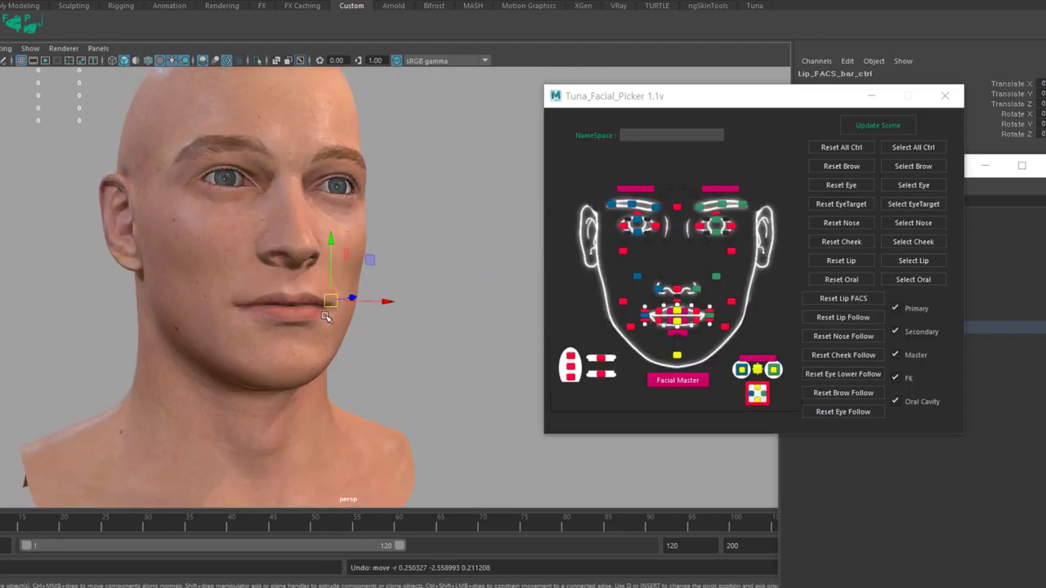
mouse_move(372, 384)
alt+mouse_down()
mouse_move(471, 367)
mouse_move(516, 378)
mouse_move(408, 381)
mouse_move(424, 374)
alt+mouse_up()
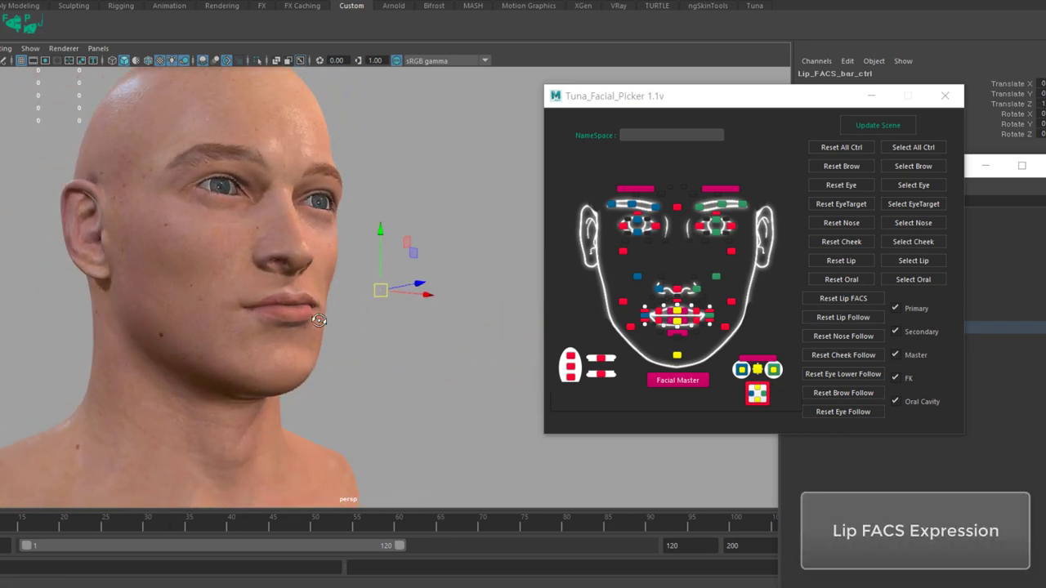
alt+drag(393, 311, 372, 304)
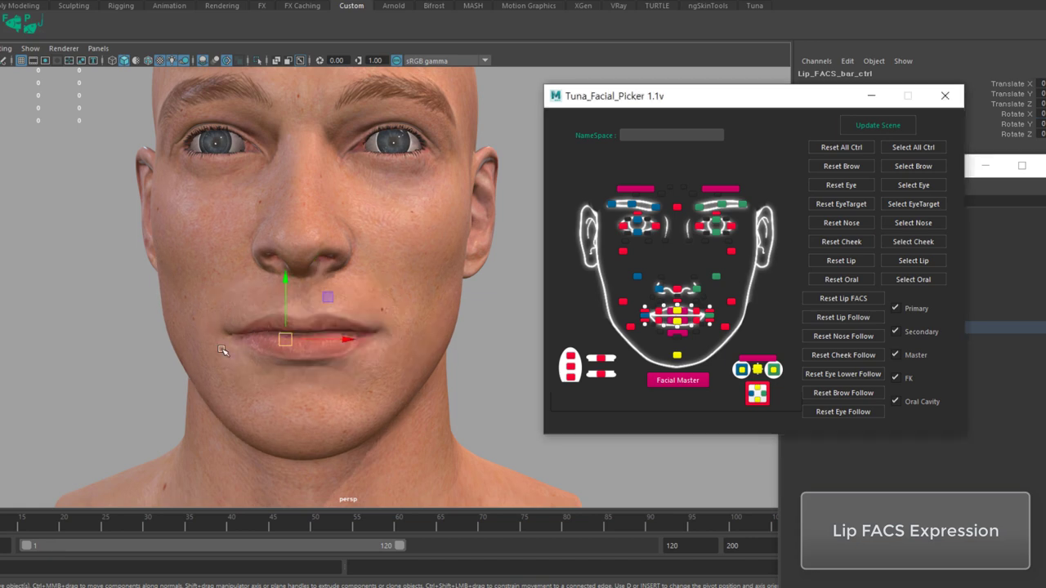
mouse_move(275, 362)
alt+mouse_down()
mouse_move(378, 413)
mouse_move(447, 383)
mouse_move(318, 398)
alt+mouse_up()
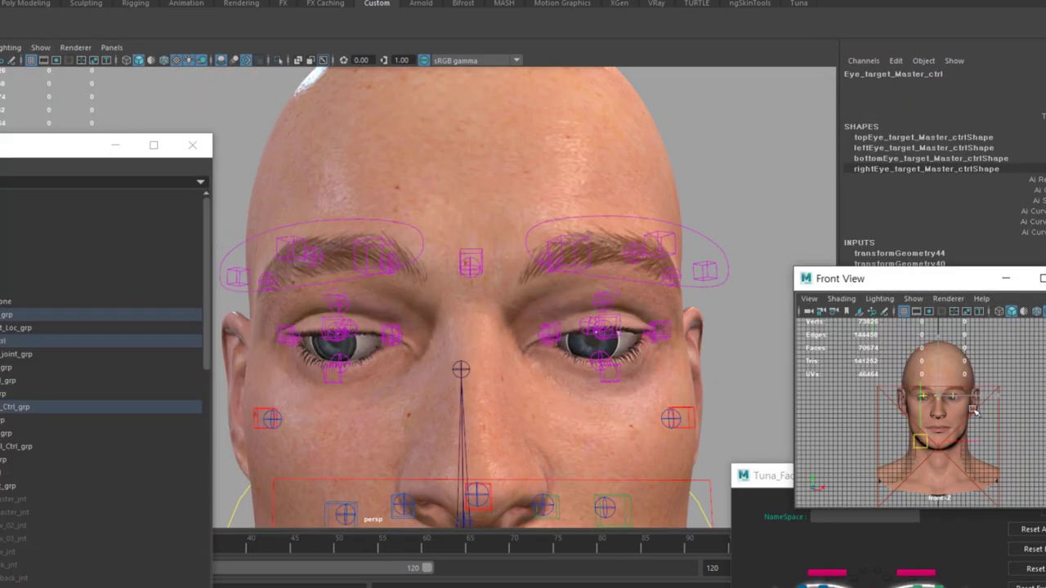
Step: Aim both eyes straight ahead and drag L_eye_target_ctrl's Eyelid Follow to close the eyelids
drag(921, 376, 936, 404)
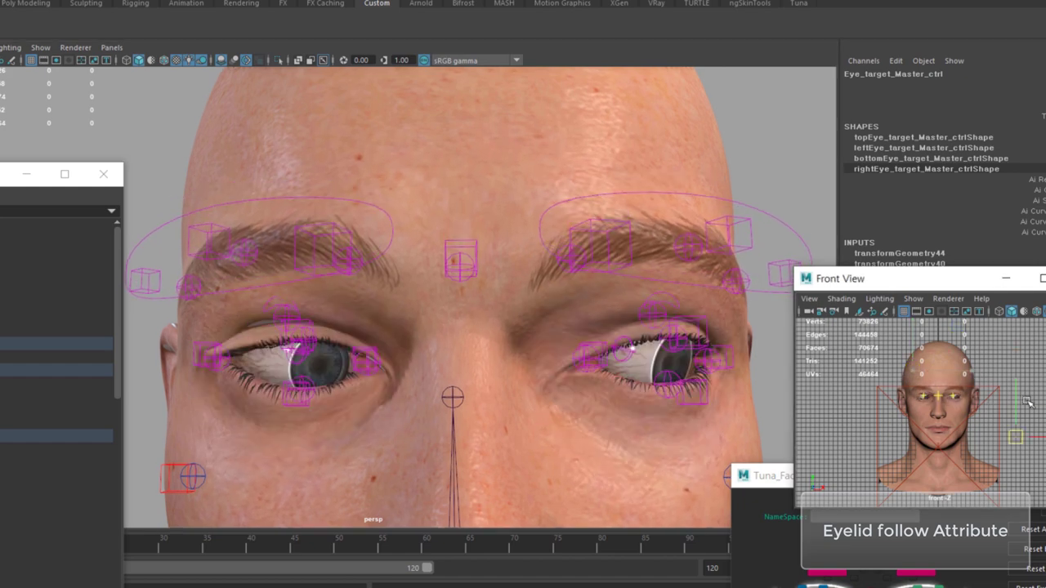
click(768, 497)
click(992, 221)
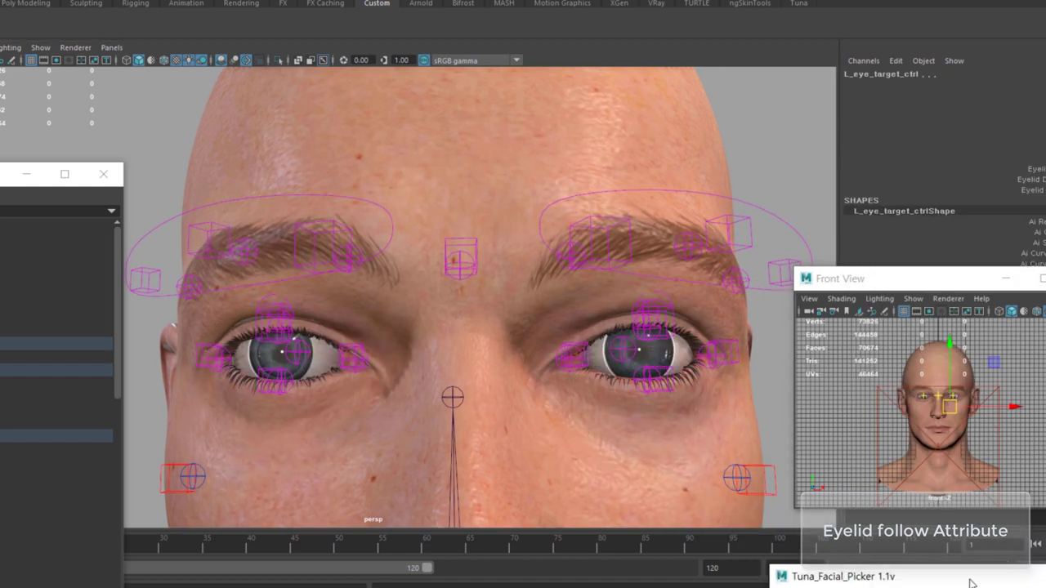
click(939, 157)
middle_drag(474, 280, 643, 225)
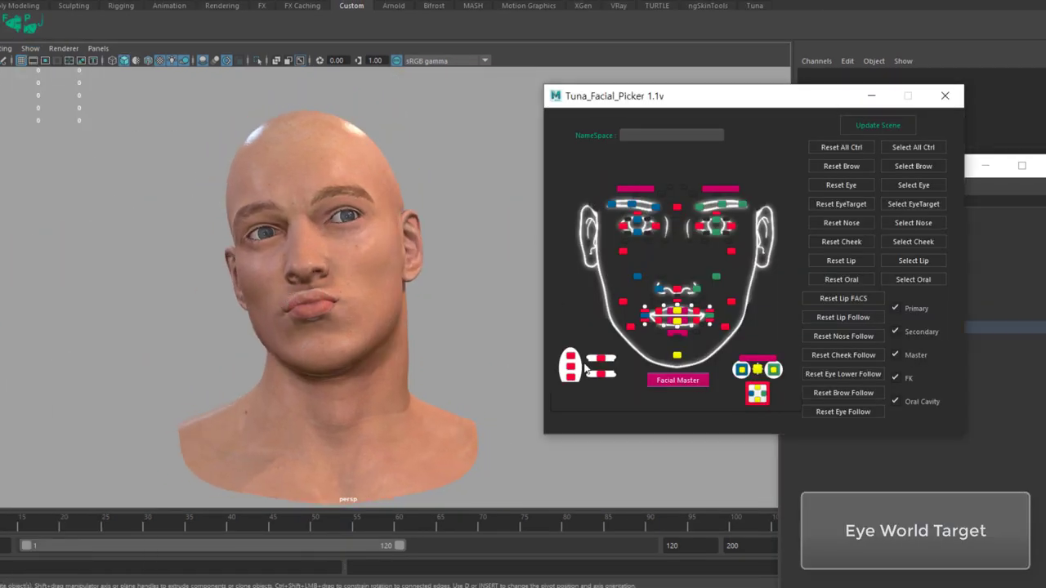
click(677, 380)
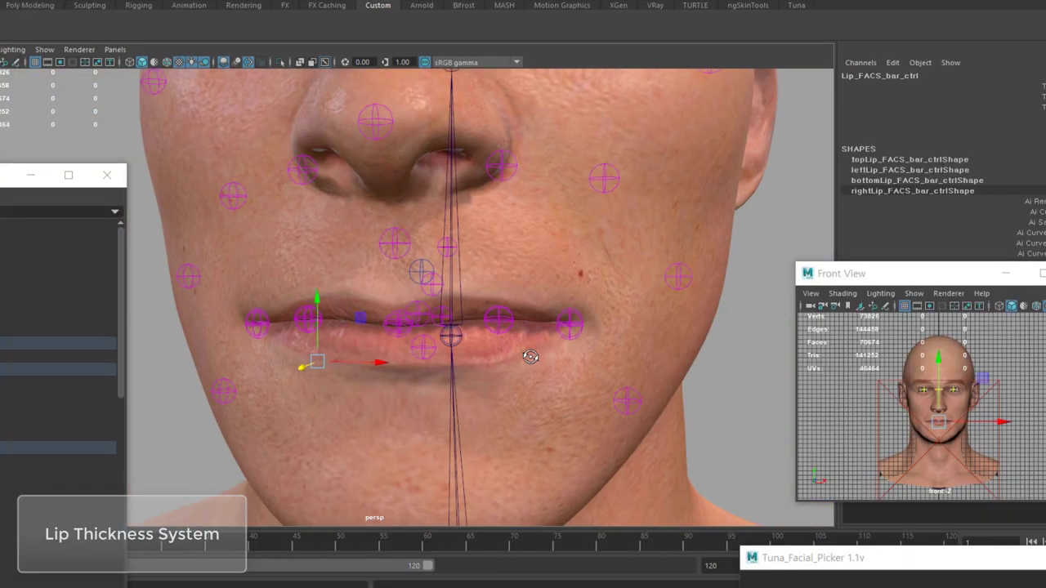
Step: Select Lip_Master_ctrl and translate it to open and close the mouth
click(925, 464)
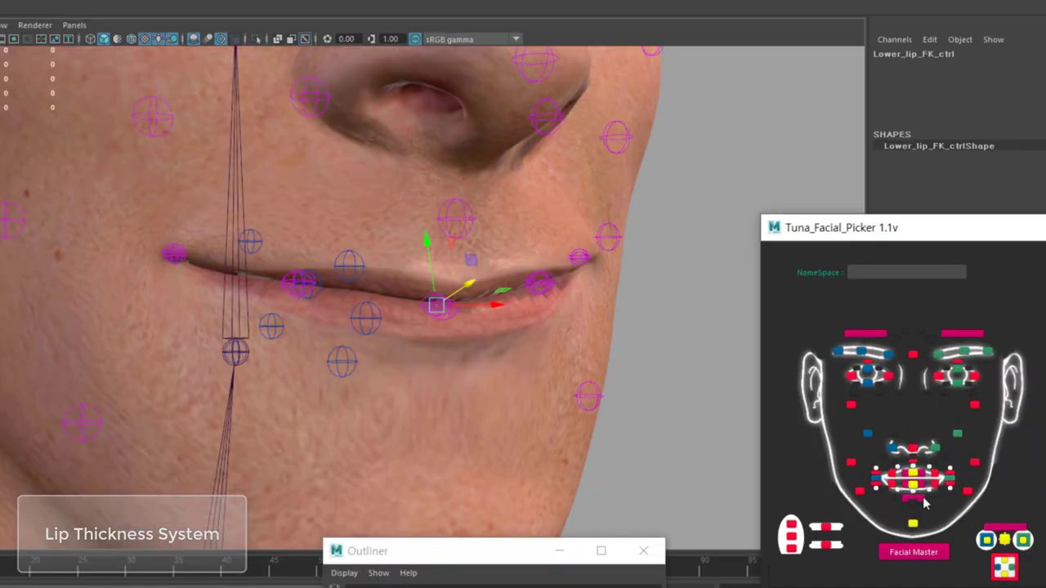
click(925, 504)
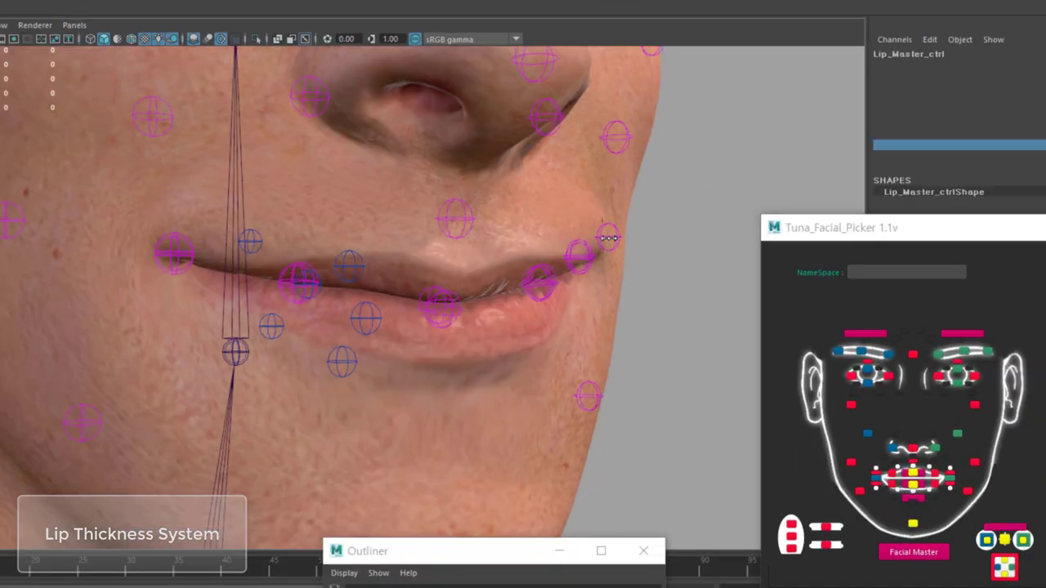
mouse_move(523, 327)
alt+mouse_down()
mouse_move(588, 343)
mouse_move(420, 436)
alt+mouse_up()
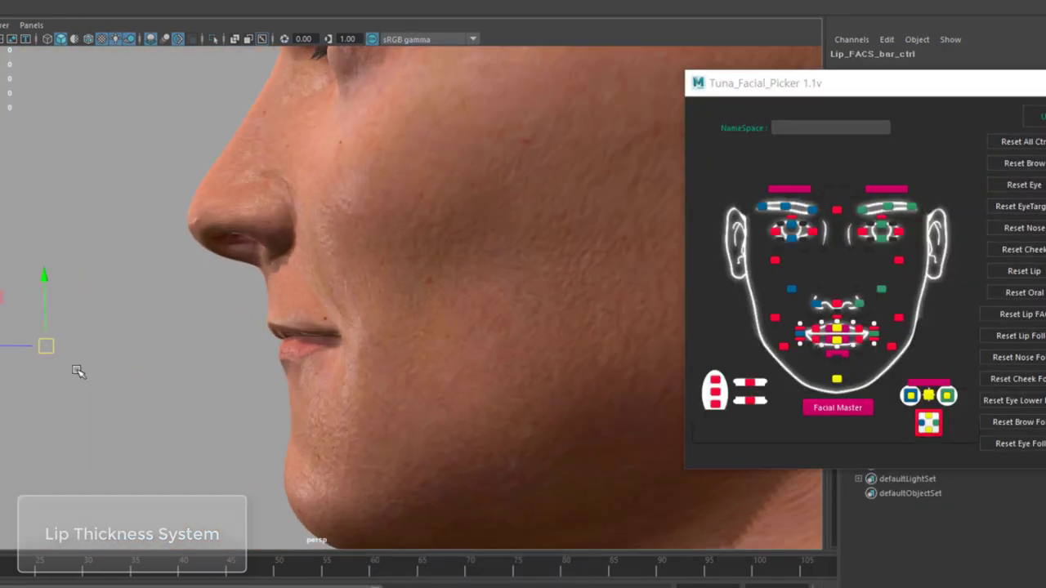
drag(45, 347, 46, 495)
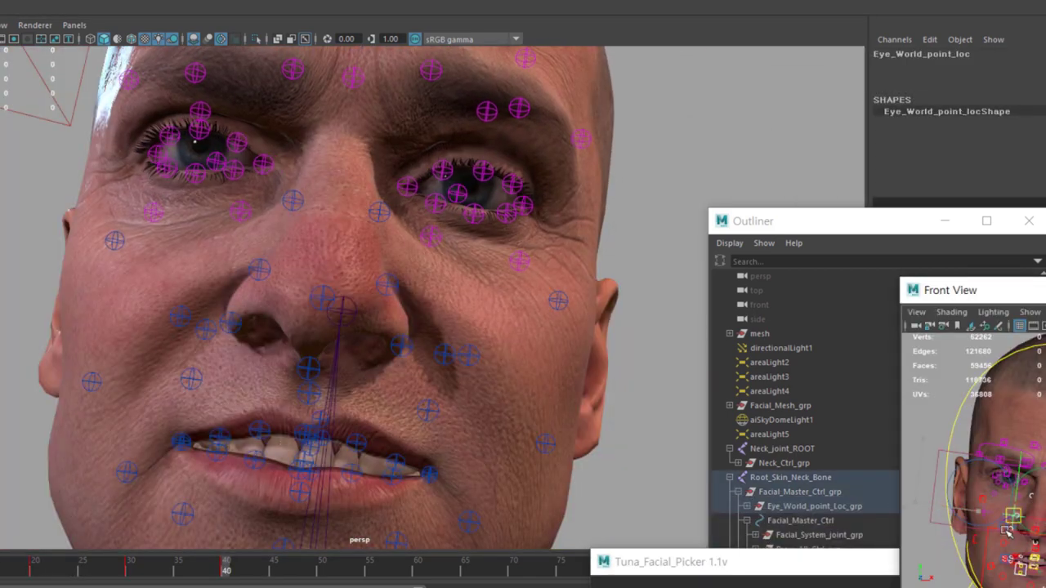
Step: Move the eye world locator up and down, then move the right upper cheek and lip controls along X
drag(1023, 544, 1017, 396)
drag(1011, 473, 999, 539)
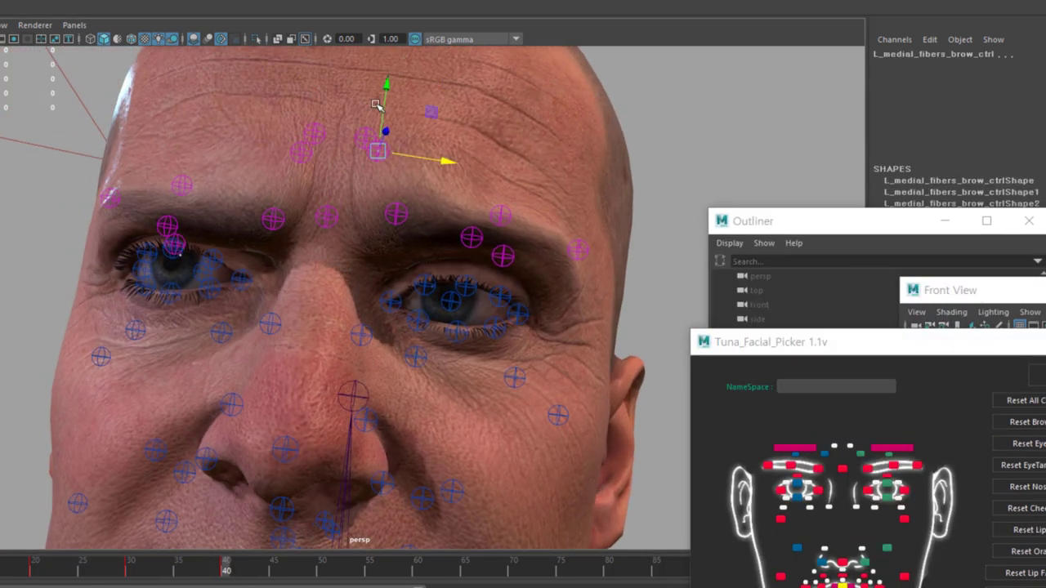
click(897, 521)
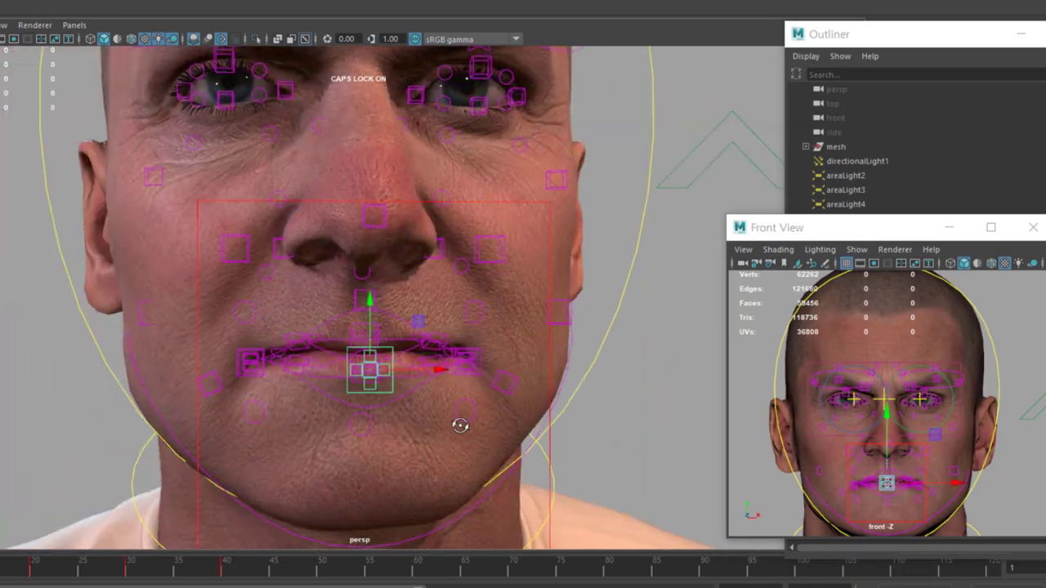
alt+drag(460, 425, 523, 378)
click(523, 377)
scroll(567, 379, down, 3)
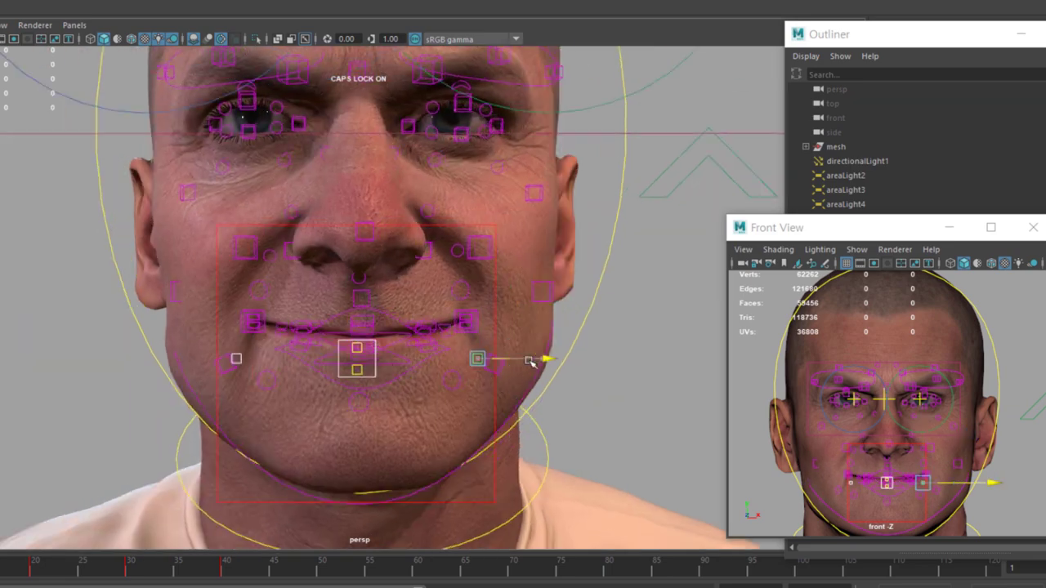
scroll(370, 415, up, 3)
Step: Pose the brow control to complete the grinning expression
alt+drag(369, 467, 468, 366)
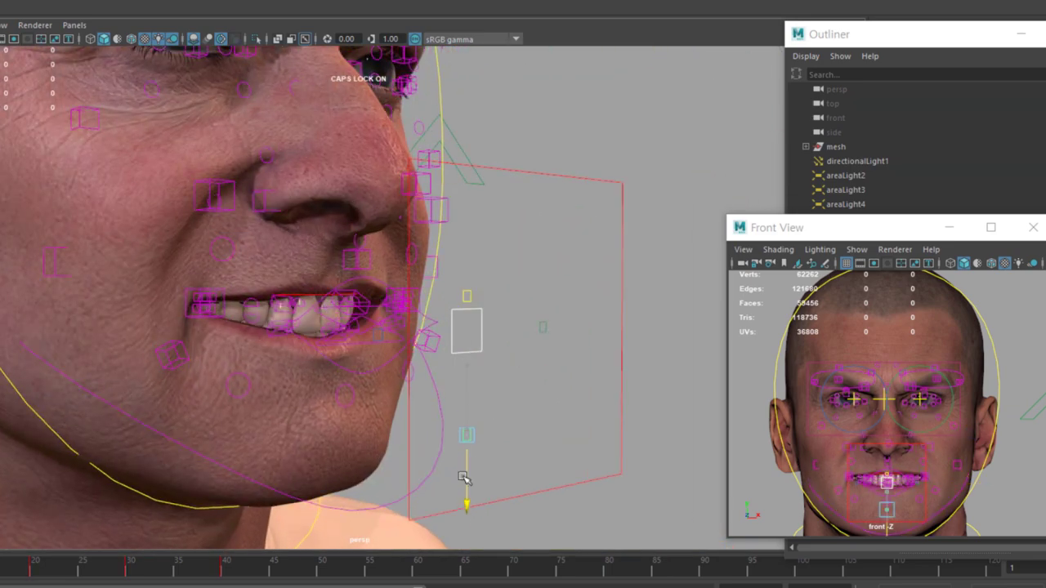
mouse_move(463, 478)
alt+mouse_down()
mouse_move(567, 401)
mouse_move(603, 297)
mouse_move(457, 364)
mouse_move(145, 323)
alt+mouse_up()
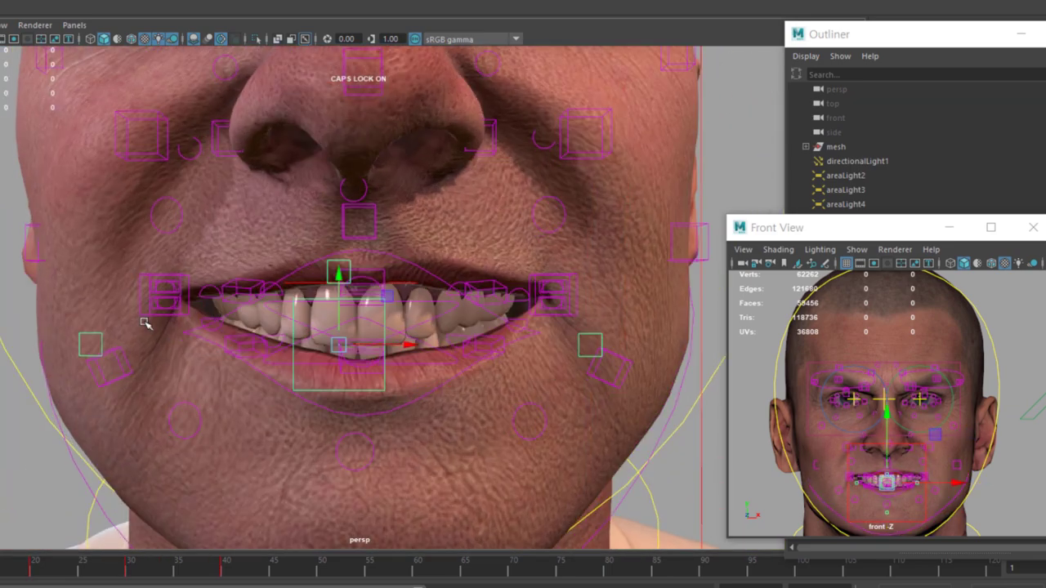
scroll(191, 256, down, 3)
mouse_move(269, 250)
alt+mouse_down()
mouse_move(534, 343)
mouse_move(412, 283)
mouse_move(502, 343)
mouse_move(611, 232)
alt+mouse_up()
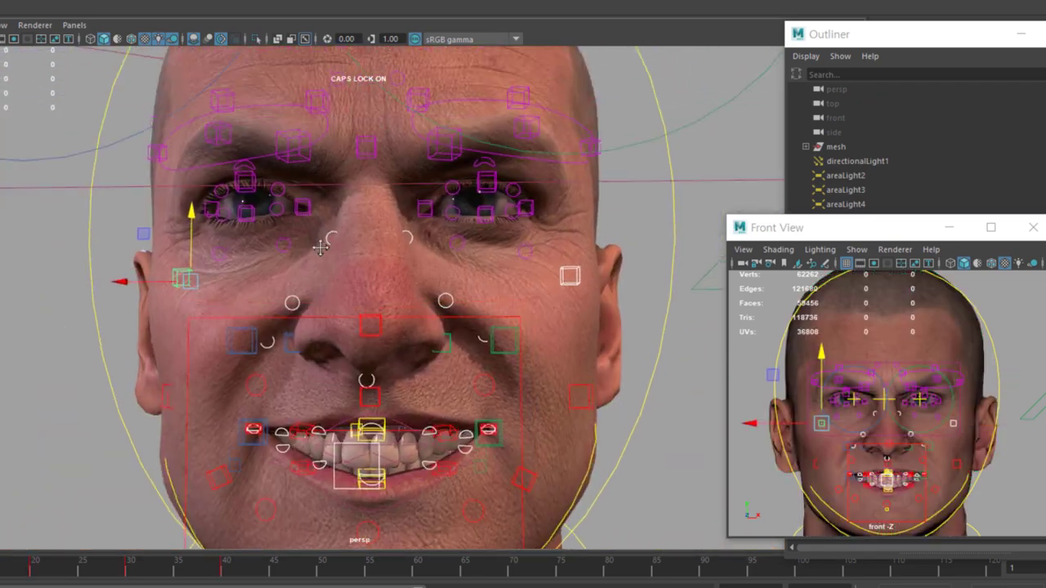
alt+drag(168, 200, 303, 179)
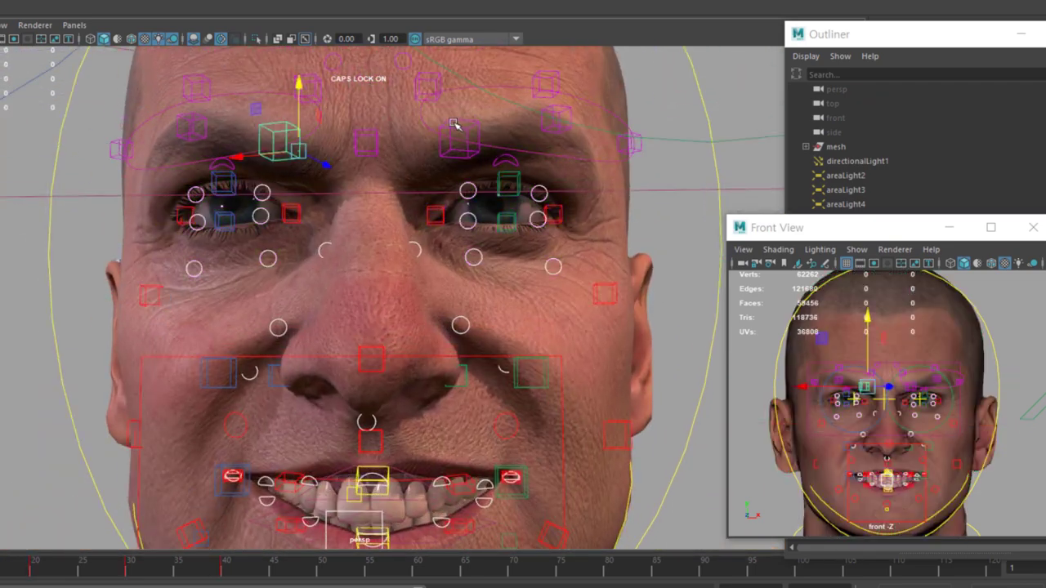
alt+drag(374, 145, 90, 143)
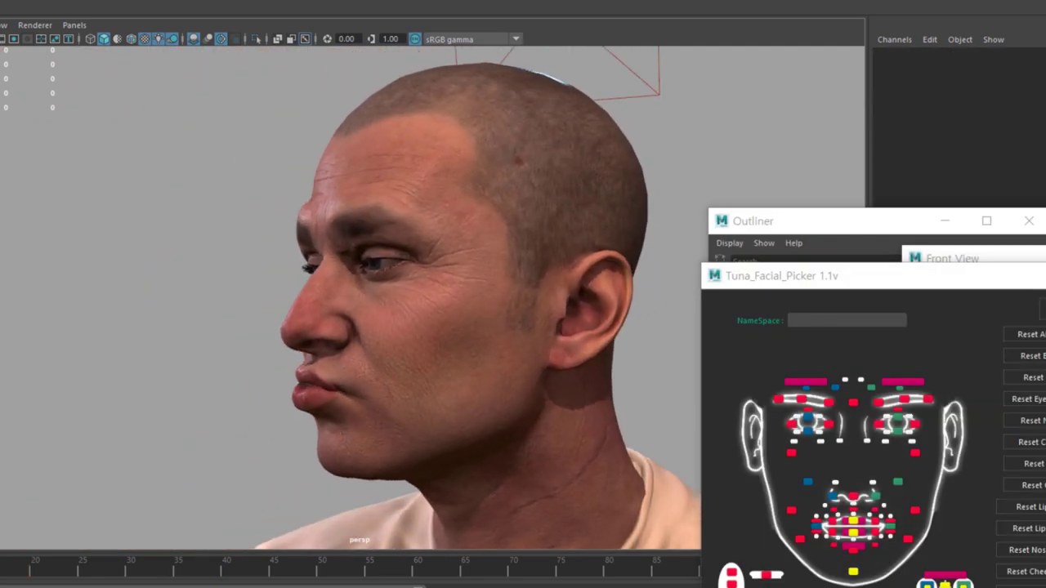
Step: Play the animation and scrub the timeline through the smile, neutral and pucker poses
alt+drag(506, 390, 623, 390)
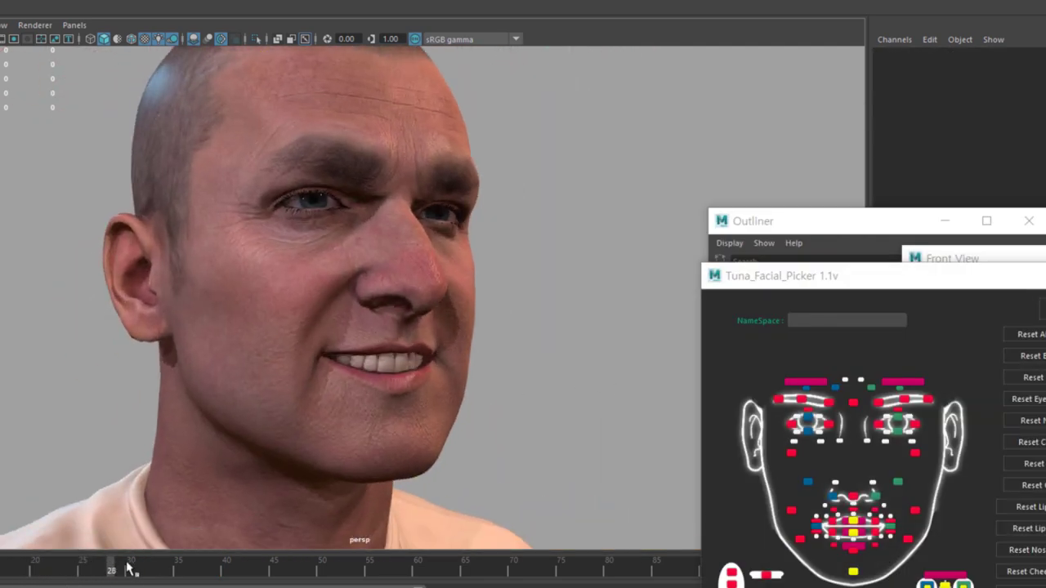
mouse_move(106, 571)
mouse_down()
mouse_move(46, 567)
mouse_move(150, 567)
mouse_move(4, 571)
mouse_move(263, 576)
mouse_up()
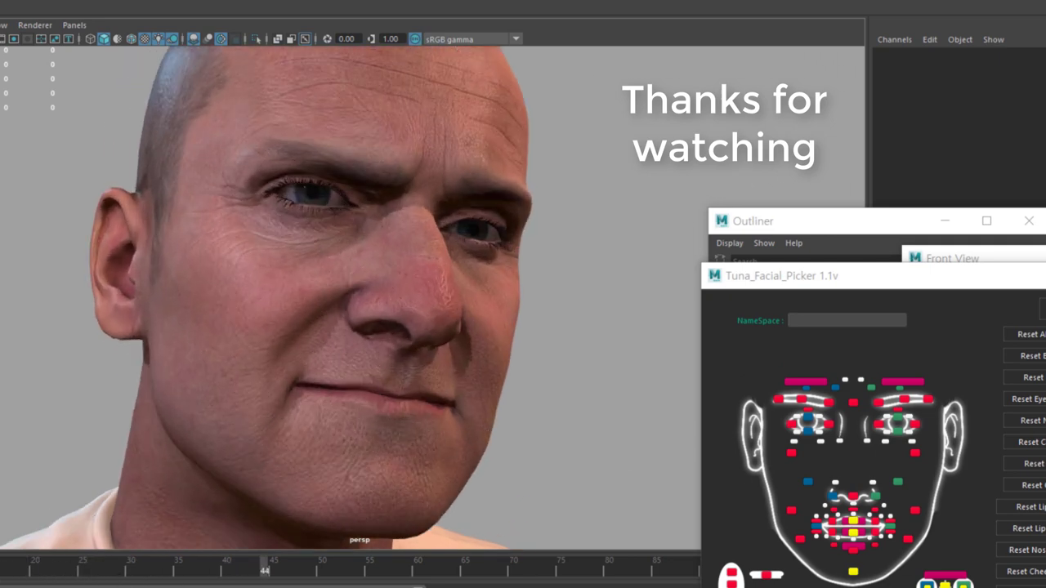